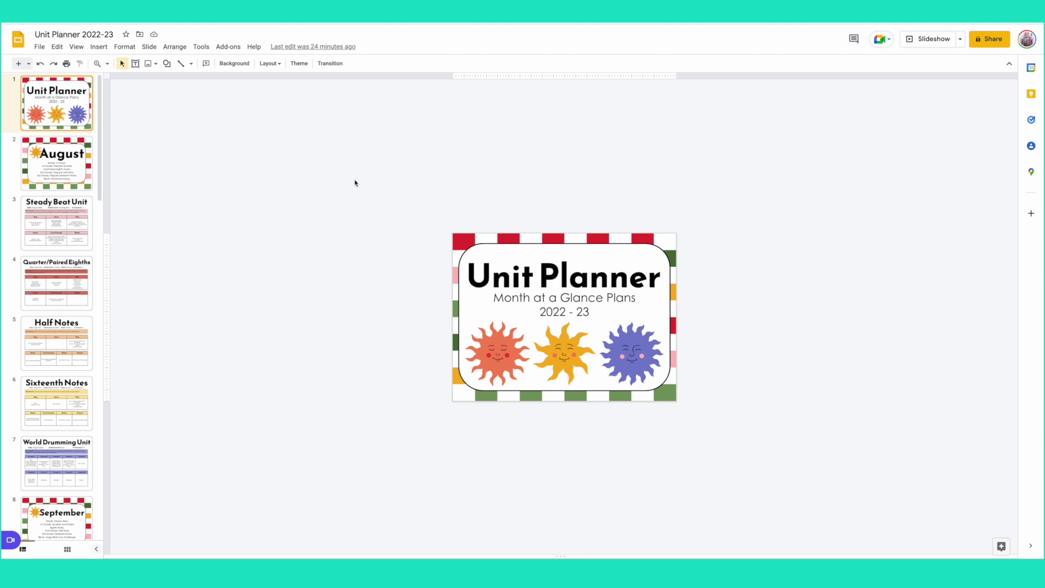
- Insert a rectangle with two rounded same-side corners and fit it as a small sideways tab on the slide's upper right edge
{"action": "left_click", "coordinate": [99, 47]}
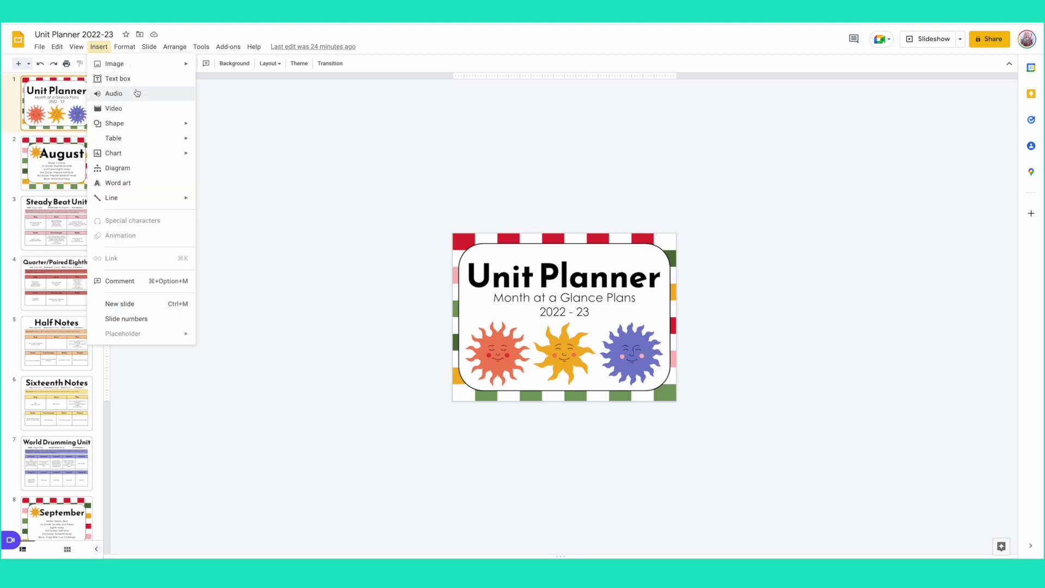
{"action": "mouse_move", "coordinate": [161, 126]}
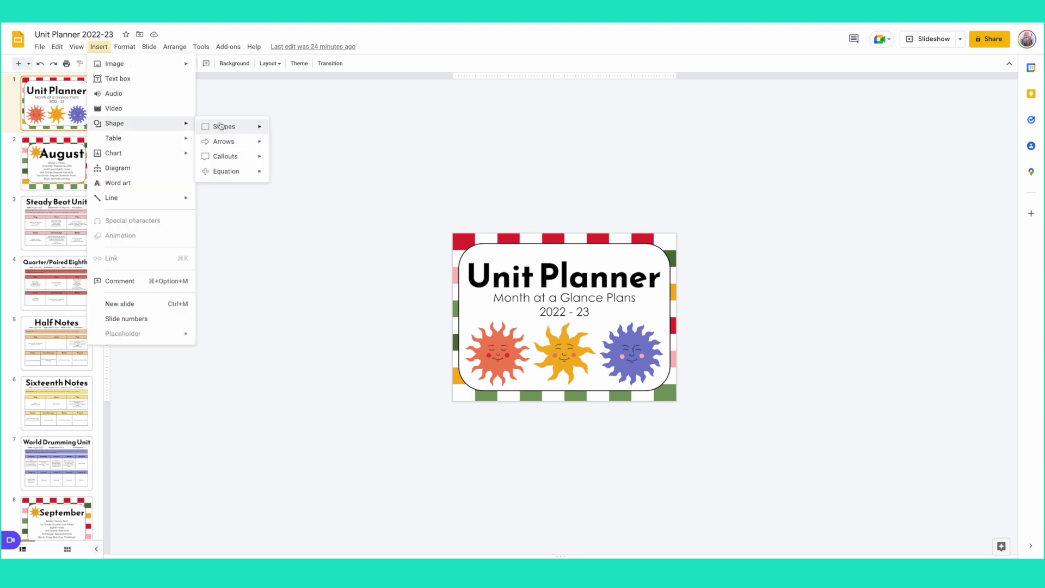
{"action": "mouse_move", "coordinate": [253, 129]}
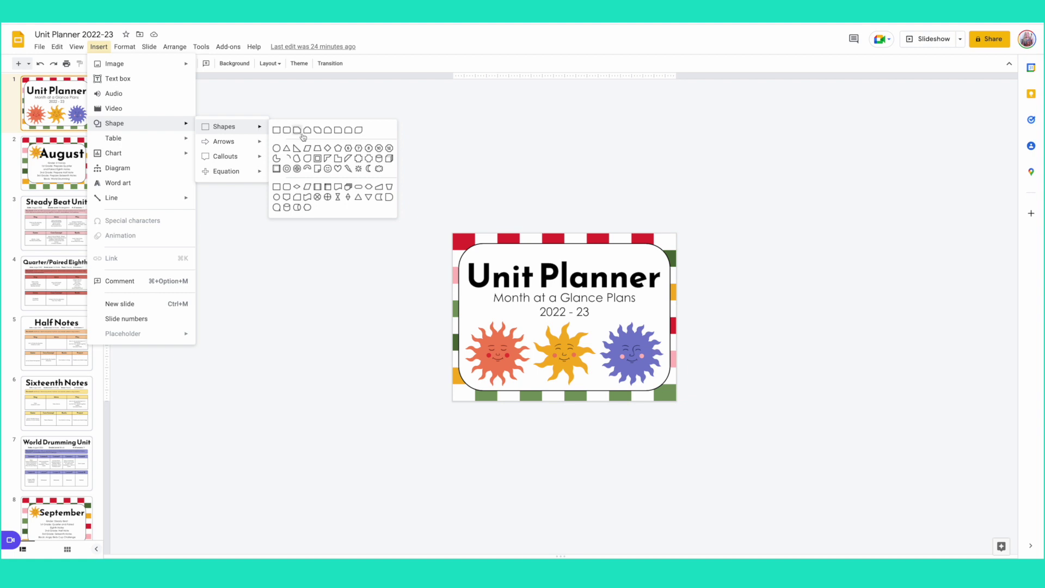
{"action": "left_click", "coordinate": [348, 130]}
{"action": "left_click_drag", "start_coordinate": [453, 209], "coordinate": [486, 220]}
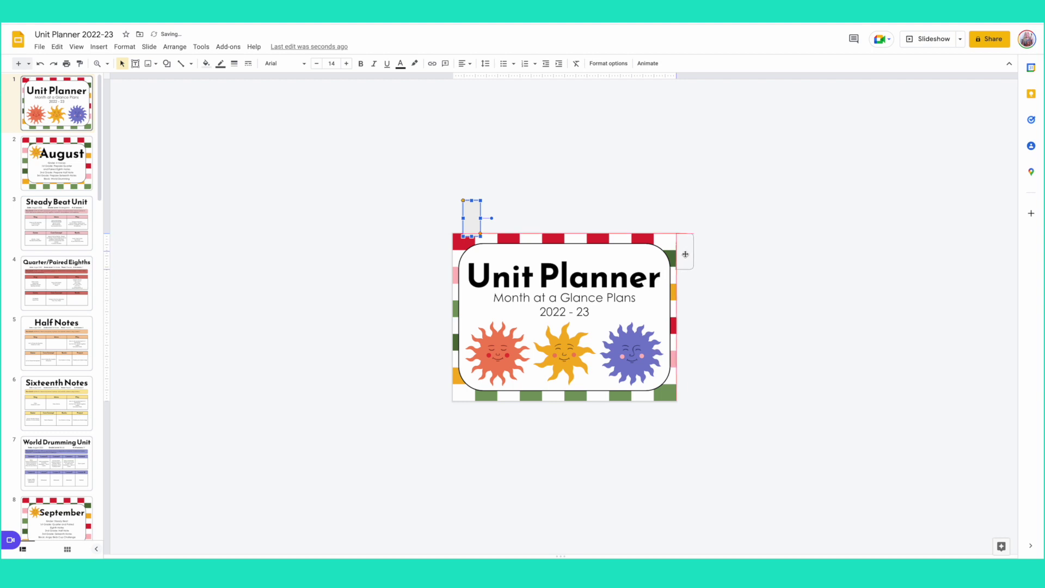
{"action": "left_click_drag", "start_coordinate": [685, 255], "coordinate": [685, 252]}
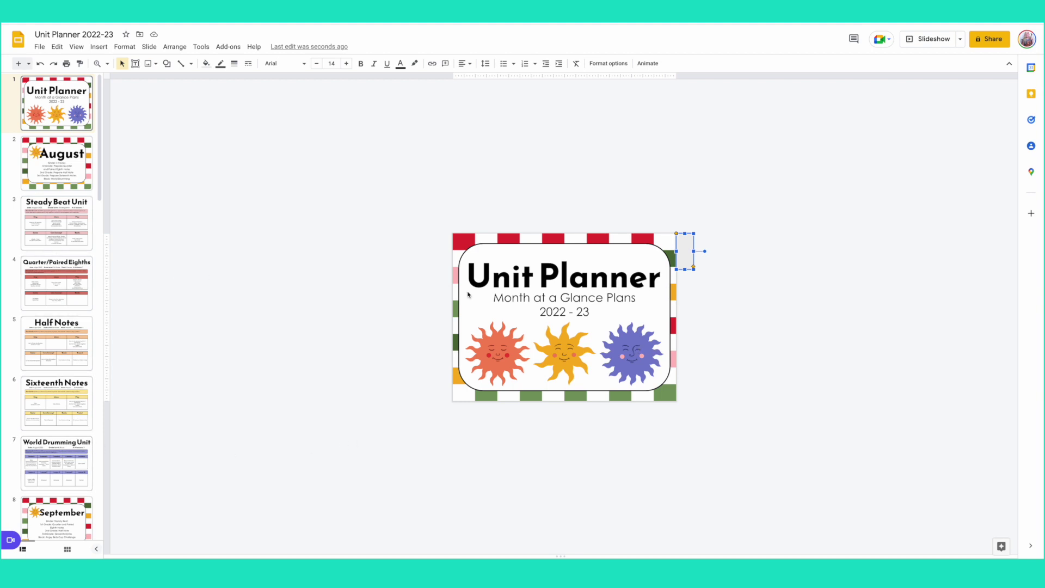
{"action": "left_click_drag", "start_coordinate": [685, 270], "coordinate": [690, 247]}
{"action": "left_click", "coordinate": [709, 255]}
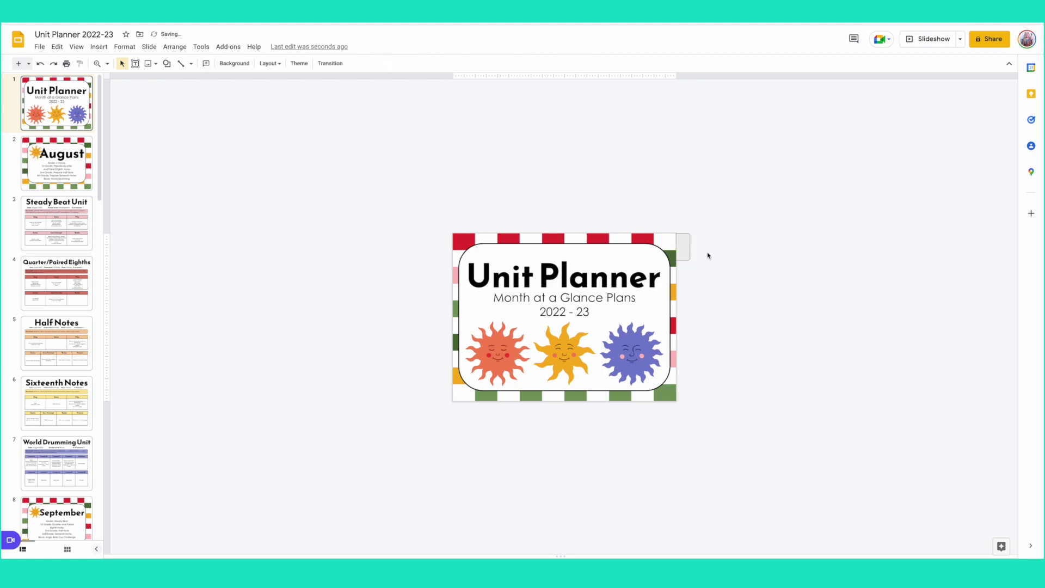
- Try to place a copy of the tab directly below the original along the slide's right edge
{"action": "left_click", "coordinate": [687, 255]}
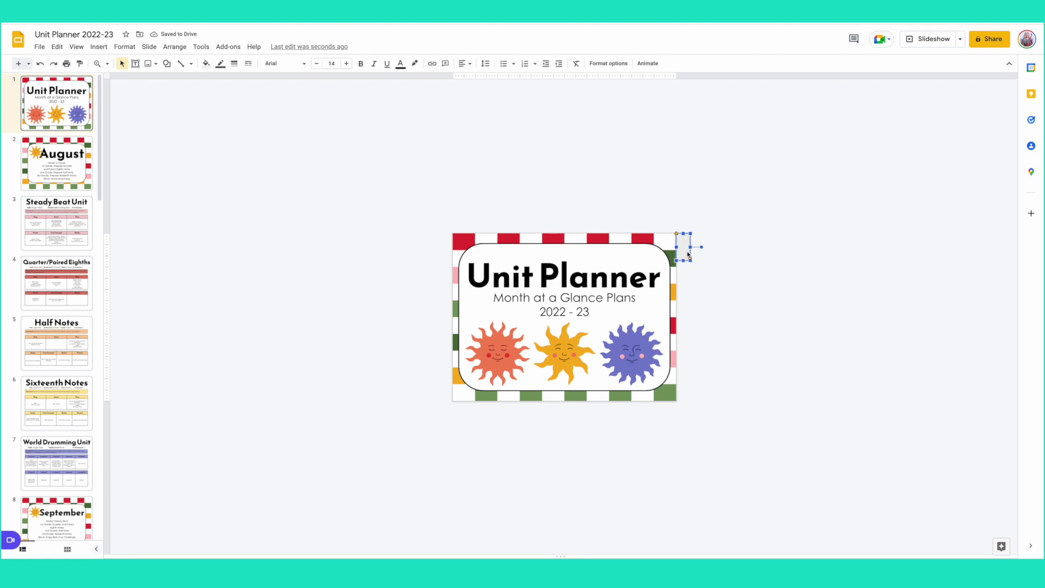
{"action": "left_click_drag", "start_coordinate": [688, 254], "coordinate": [685, 300]}
{"action": "left_click", "coordinate": [686, 254]}
{"action": "key", "text": "Delete"}
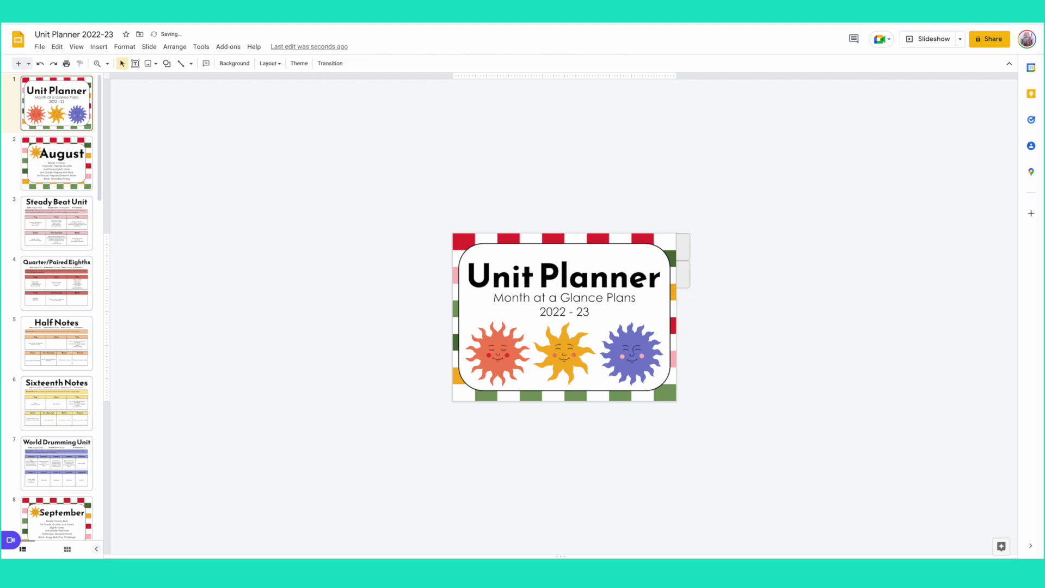
{"action": "left_click", "coordinate": [685, 271]}
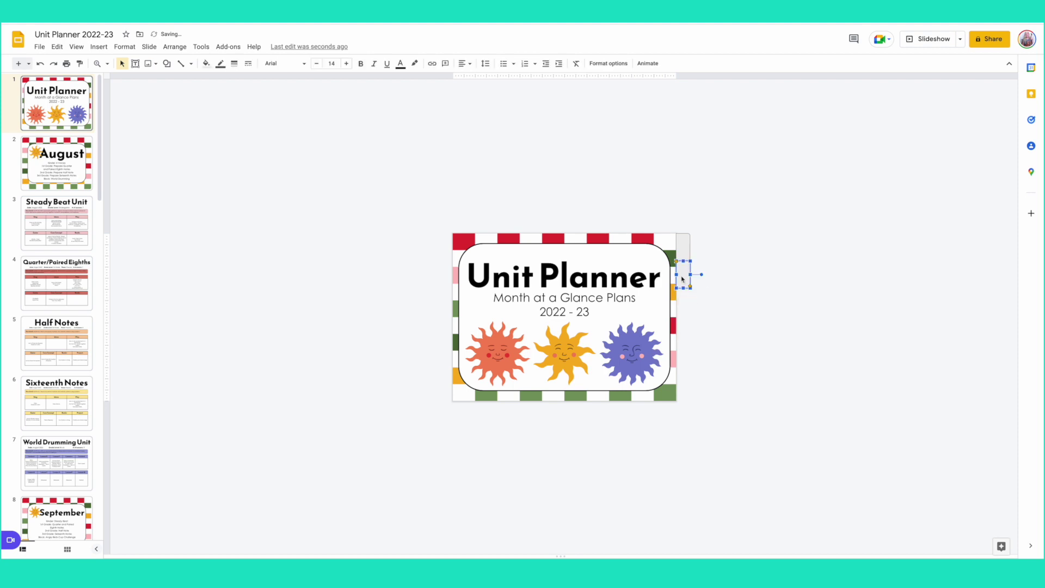
{"action": "left_click_drag", "start_coordinate": [682, 280], "coordinate": [685, 258]}
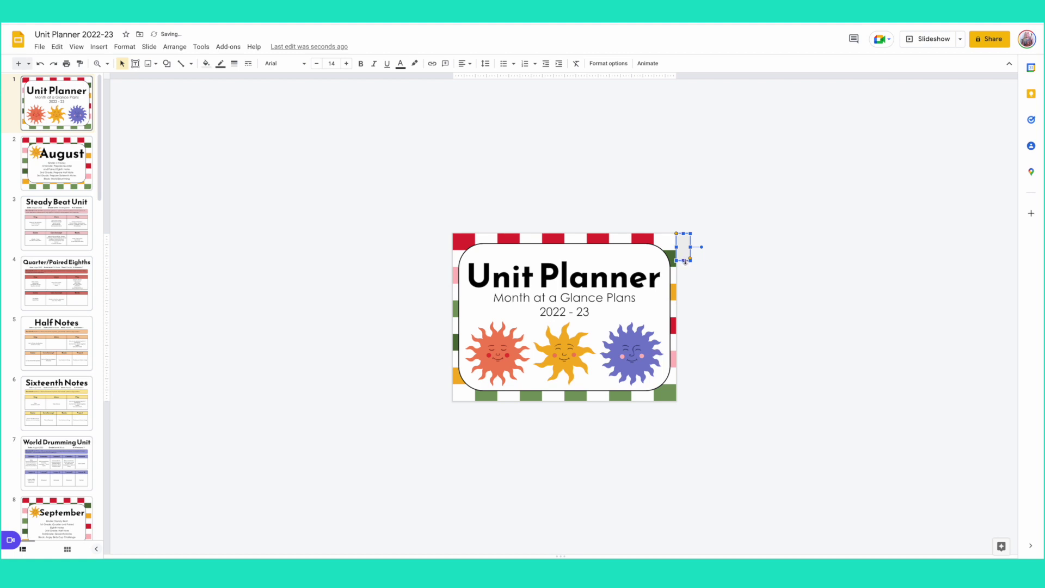
- Duplicate the tab repeatedly to stack copies down the slide's right edge
{"action": "key", "text": "ctrl+d"}
{"action": "key", "text": "ctrl+d"}
{"action": "key", "text": "ctrl+d"}
{"action": "key", "text": "ctrl+d"}
{"action": "key", "text": "ctrl+z"}
{"action": "key", "text": "ctrl+z"}
{"action": "key", "text": "ctrl+z"}
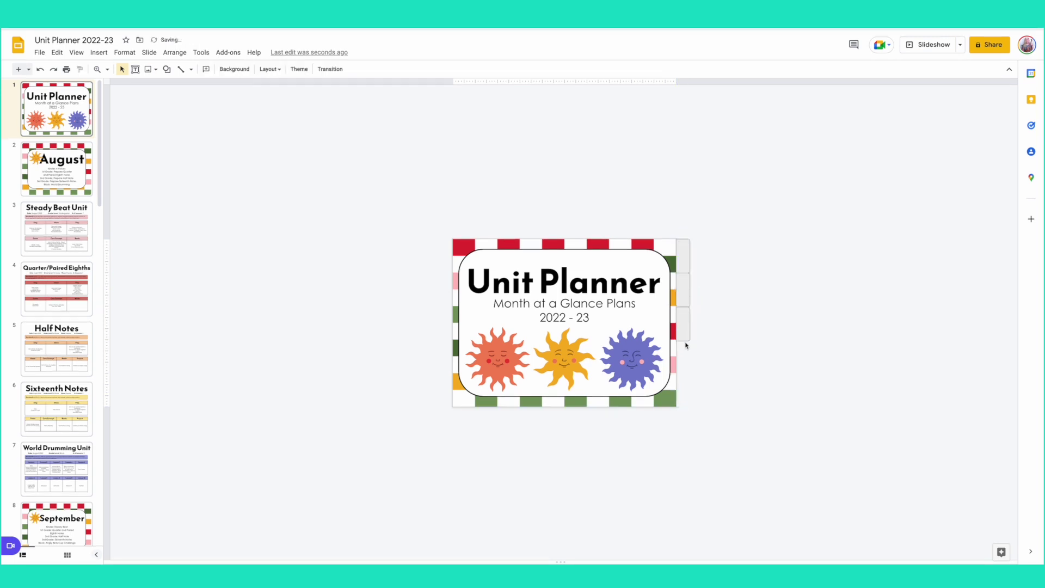
{"action": "key", "text": "ctrl+y"}
{"action": "key", "text": "ctrl+y"}
{"action": "key", "text": "ctrl+y"}
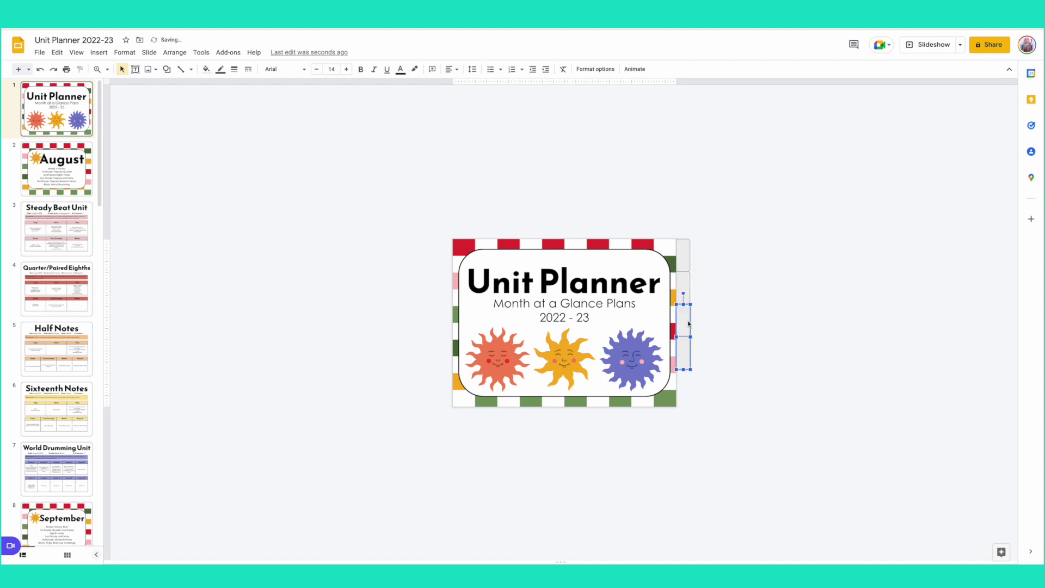
- Complete the stack as five equal tabs spanning the full height of the slide's right edge
{"action": "left_click_drag", "start_coordinate": [702, 407], "coordinate": [690, 256]}
{"action": "left_click", "coordinate": [710, 289]}
{"action": "key", "text": "Delete"}
{"action": "left_click", "coordinate": [686, 264]}
{"action": "key", "text": "ctrl+z"}
{"action": "left_click", "coordinate": [713, 322]}
{"action": "left_click_drag", "start_coordinate": [702, 409], "coordinate": [682, 254]}
{"action": "left_click", "coordinate": [729, 378]}
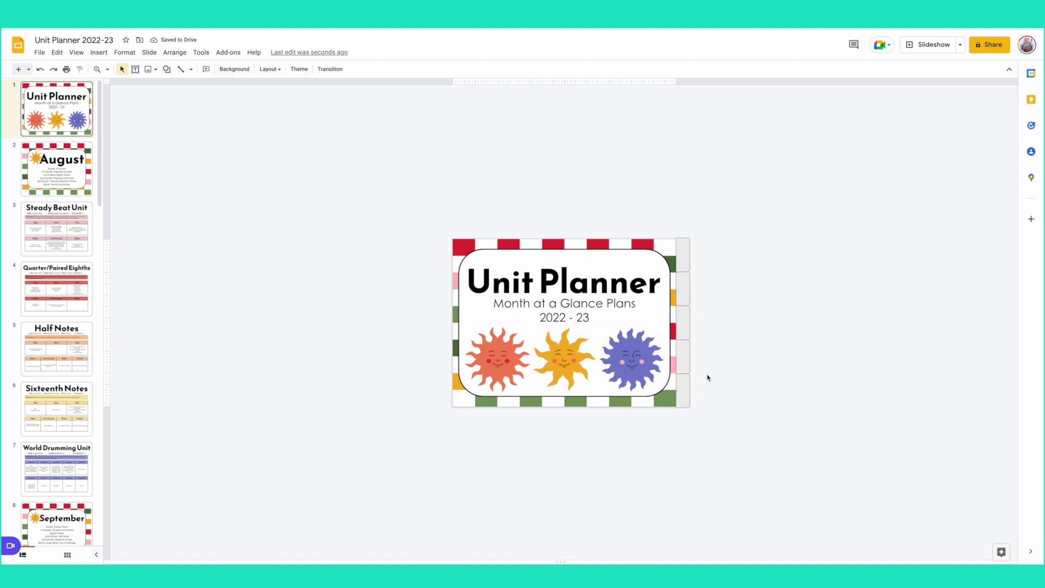
- Trim the first and last tabs so they line up with the slide's top and bottom edges
{"action": "left_click", "coordinate": [107, 70]}
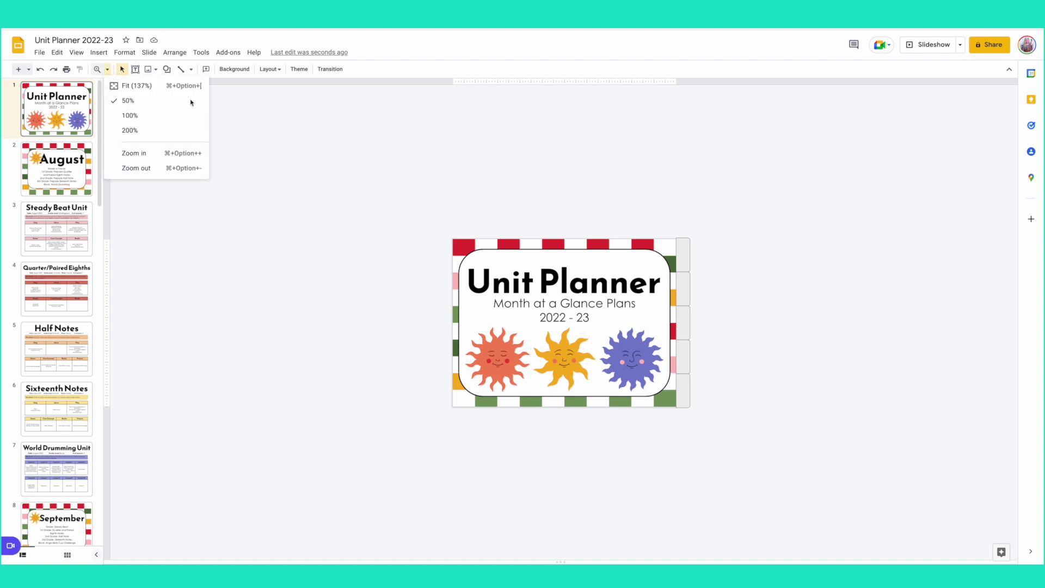
{"action": "left_click", "coordinate": [135, 85]}
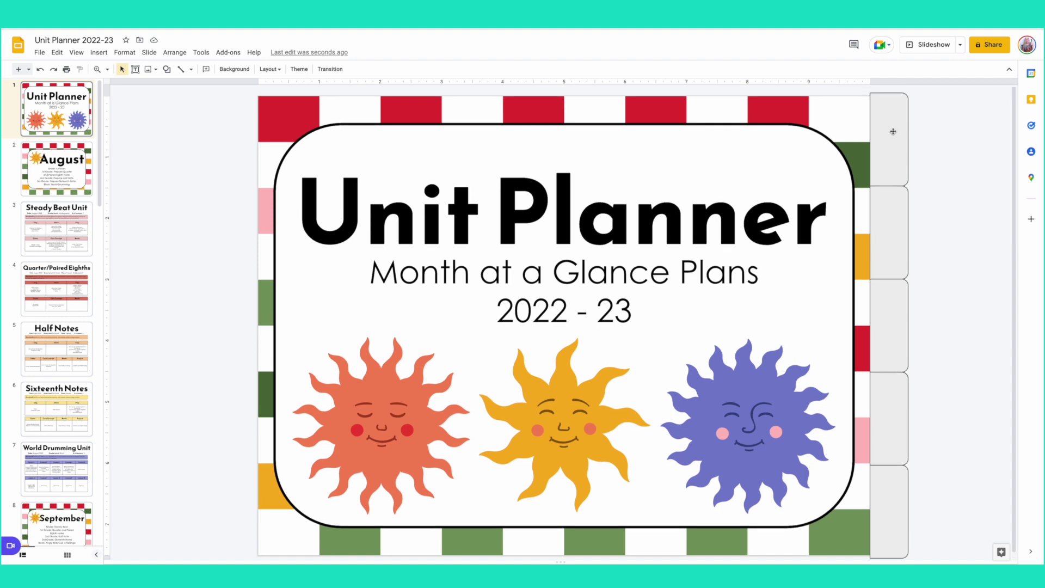
{"action": "left_click", "coordinate": [888, 96]}
{"action": "left_click_drag", "start_coordinate": [890, 94], "coordinate": [892, 97]}
{"action": "left_click", "coordinate": [890, 541]}
{"action": "left_click_drag", "start_coordinate": [889, 556], "coordinate": [889, 556]}
{"action": "left_click", "coordinate": [953, 528]}
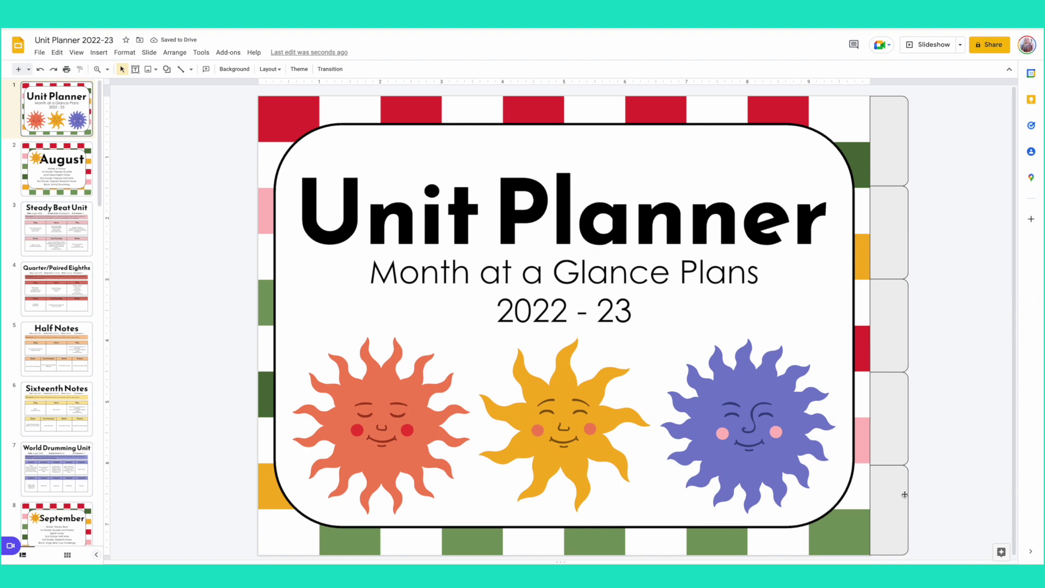
- Sample the red of the slide border with ColorPick Eyedropper and copy its hex code E22D34
{"action": "left_click", "coordinate": [896, 147]}
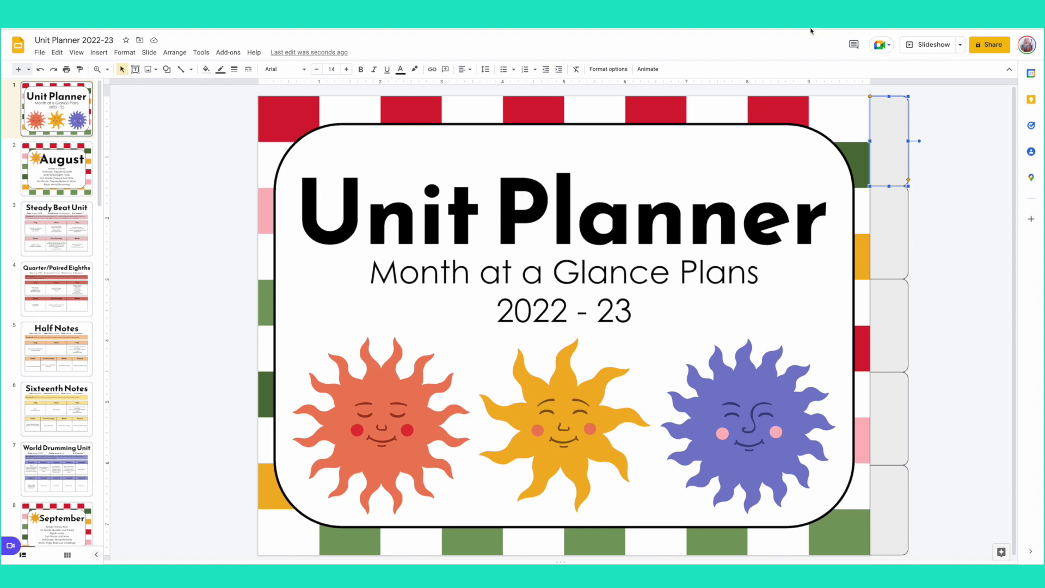
{"action": "left_click", "coordinate": [980, 28]}
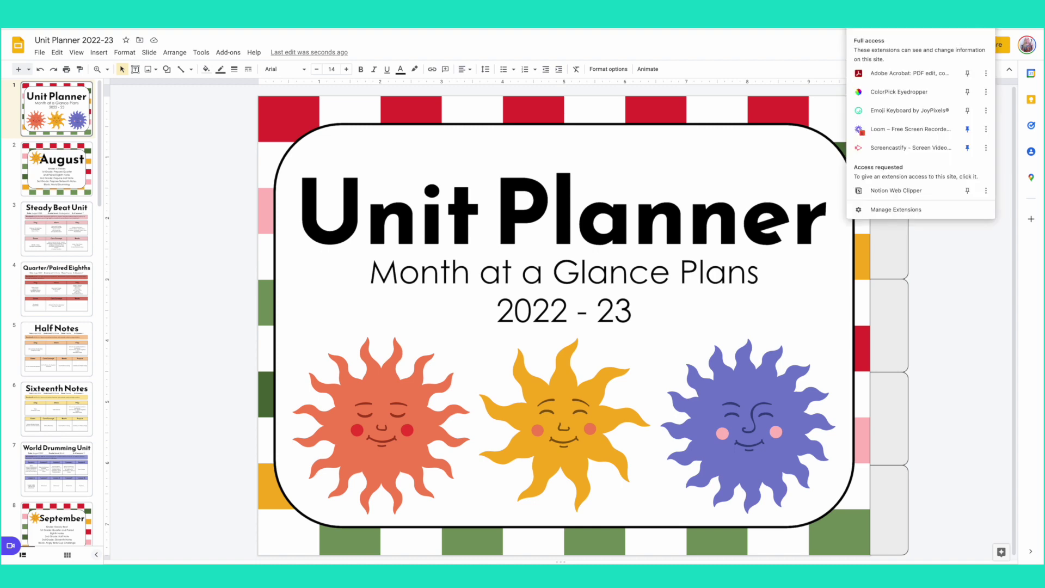
{"action": "left_click", "coordinate": [918, 92]}
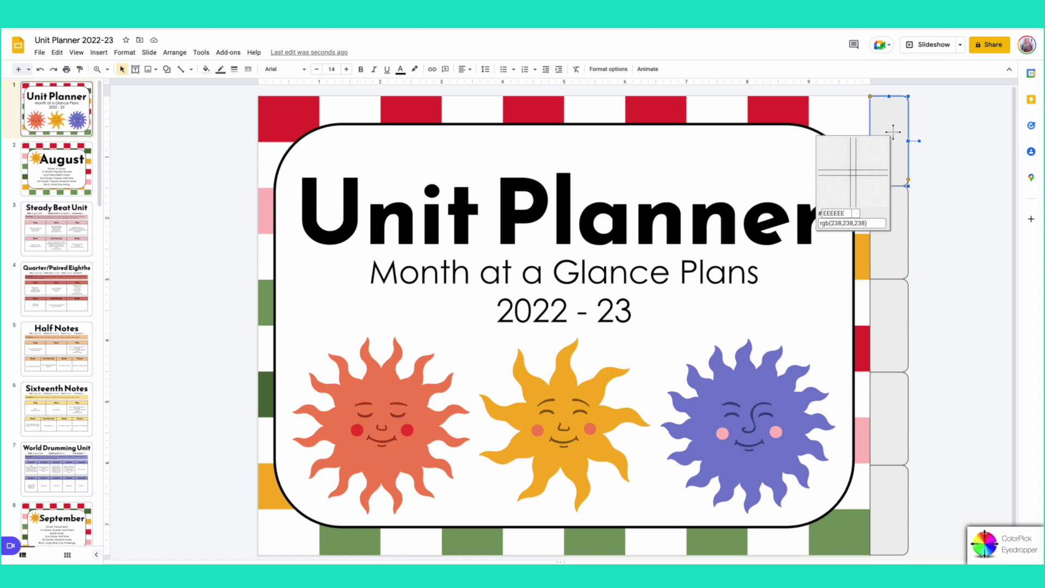
{"action": "left_click", "coordinate": [793, 112]}
{"action": "key", "text": "ctrl+c"}
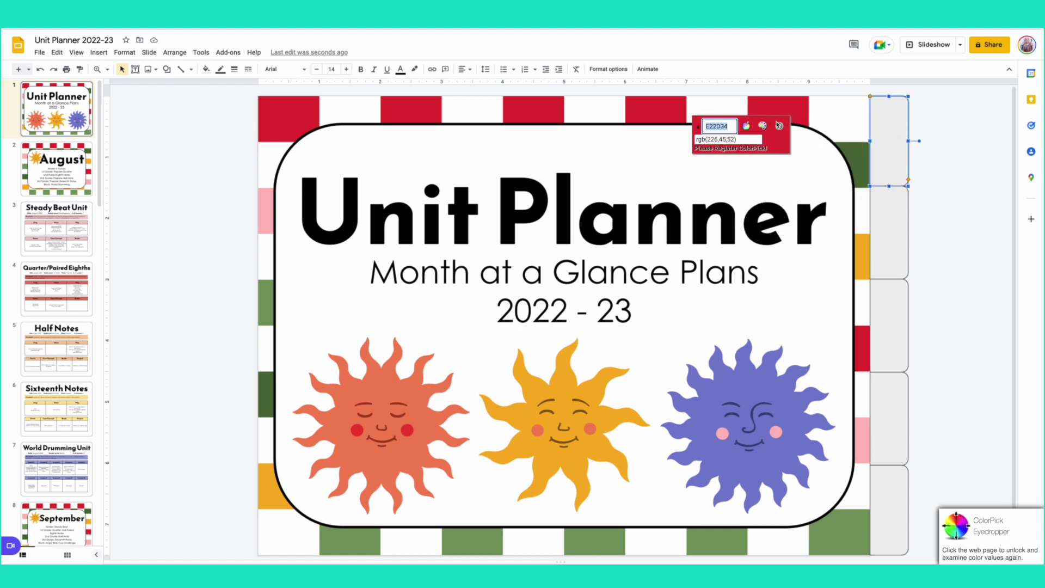
{"action": "left_click", "coordinate": [779, 127]}
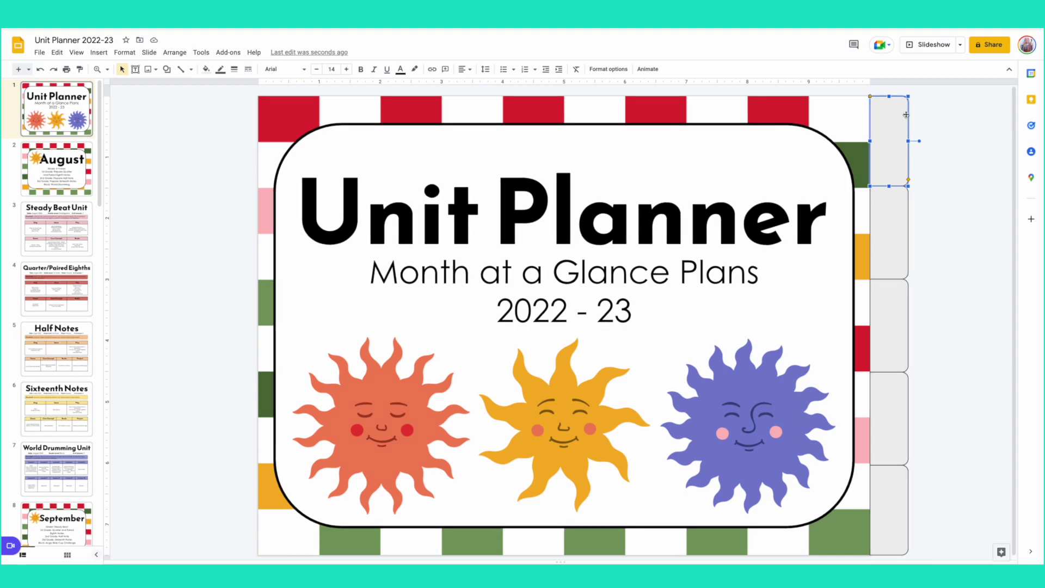
- Fill the first tab with the custom red E22D34
{"action": "left_click", "coordinate": [205, 70]}
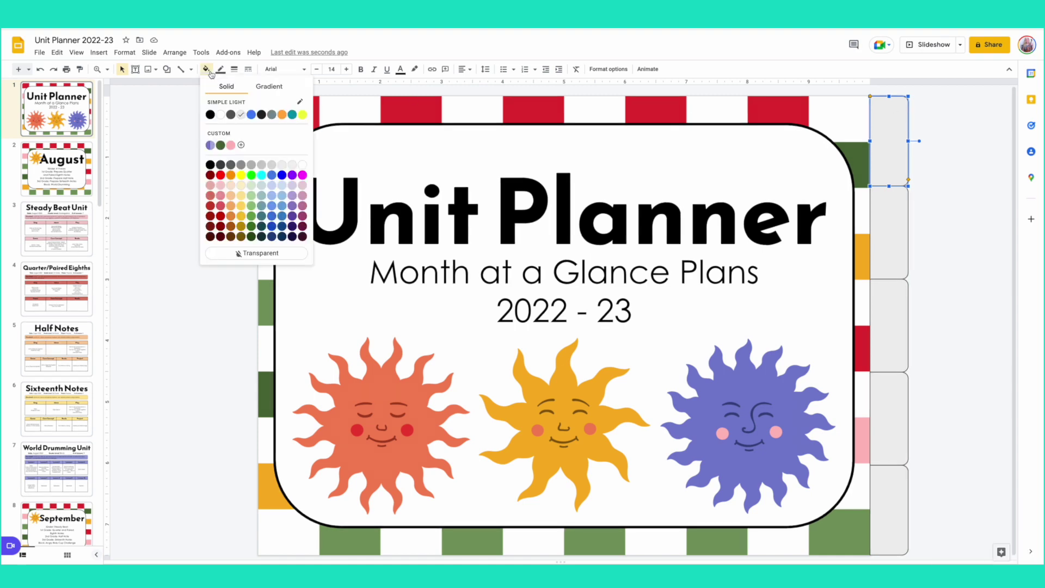
{"action": "left_click", "coordinate": [243, 147]}
{"action": "key", "text": "ctrl+v"}
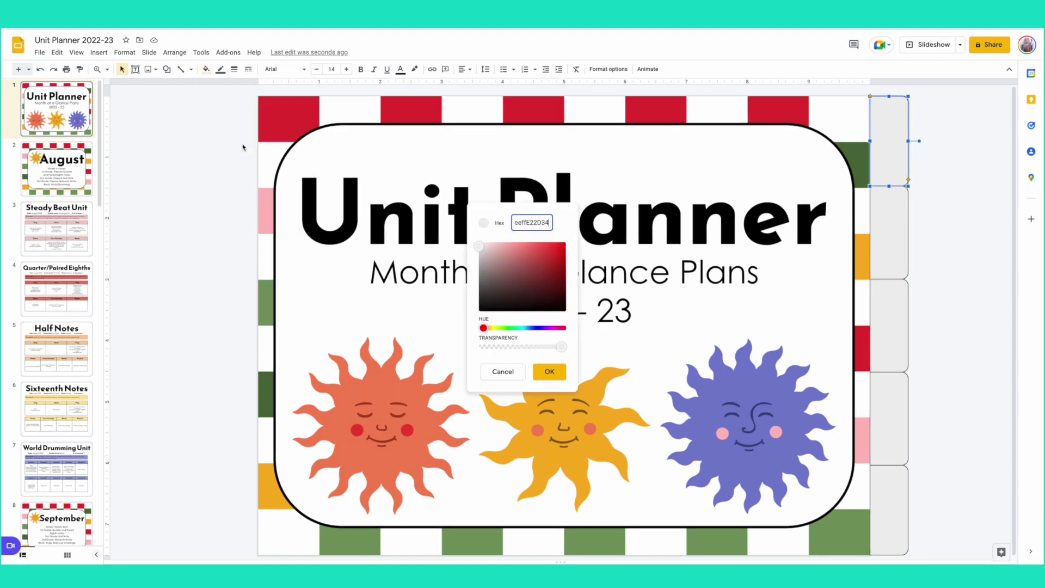
{"action": "key", "text": "BackSpace"}
{"action": "key", "text": "BackSpace"}
{"action": "key", "text": "BackSpace"}
{"action": "key", "text": "BackSpace"}
{"action": "key", "text": "BackSpace"}
{"action": "key", "text": "BackSpace"}
{"action": "key", "text": "ctrl+v"}
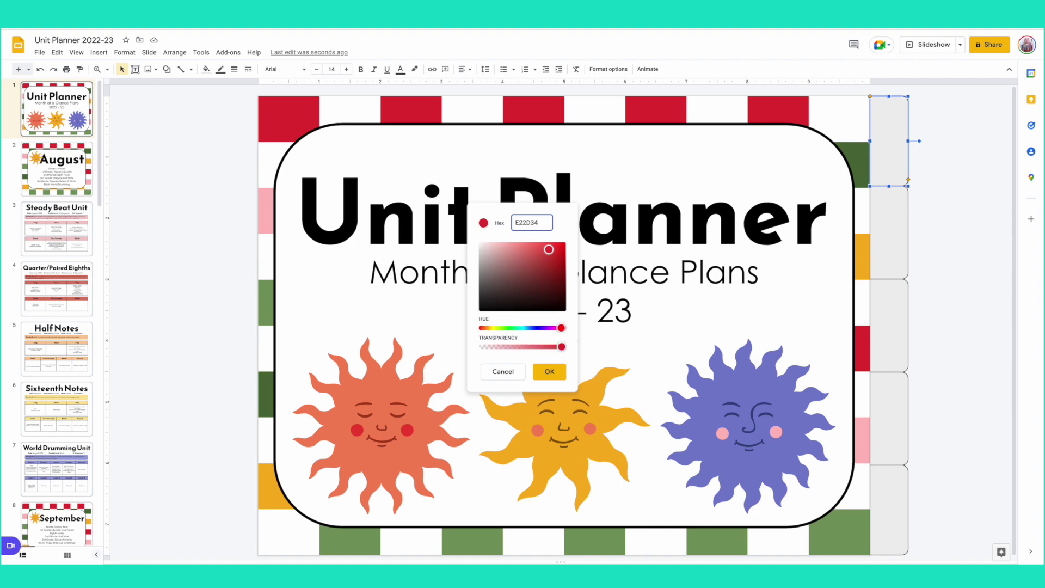
{"action": "left_click", "coordinate": [542, 375]}
- Fill the second tab with the saved custom pink
{"action": "left_click", "coordinate": [890, 246]}
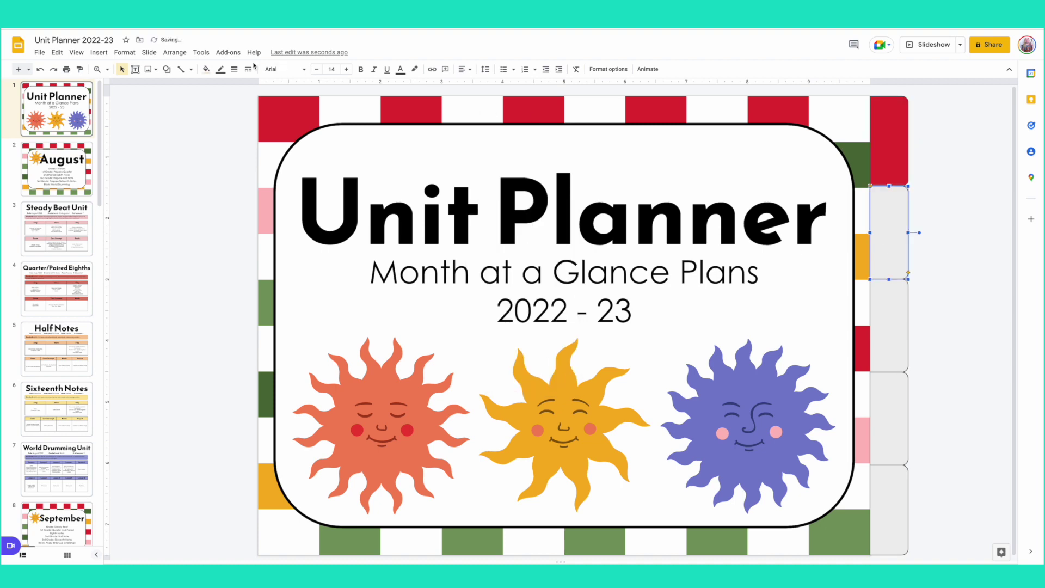
{"action": "left_click", "coordinate": [206, 70]}
{"action": "left_click", "coordinate": [231, 145]}
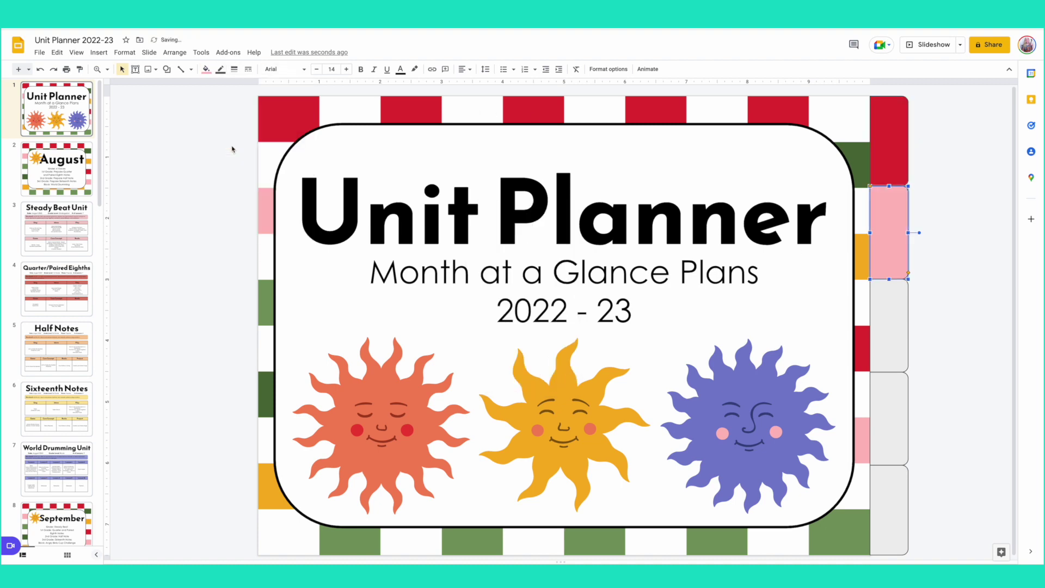
- Fill the third tab with the custom golden yellow F8B222
{"action": "left_click", "coordinate": [883, 312]}
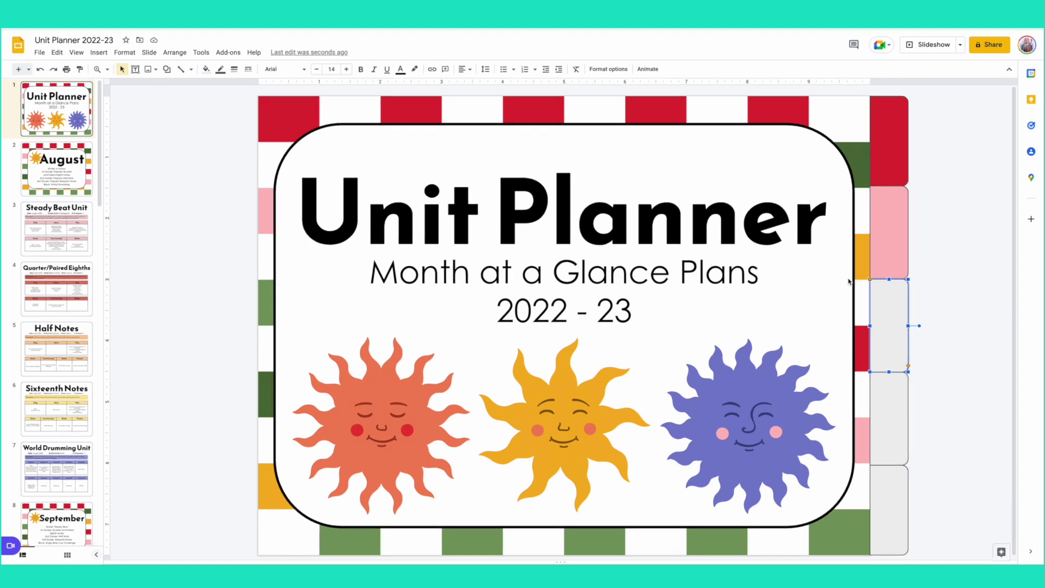
{"action": "left_click", "coordinate": [206, 69]}
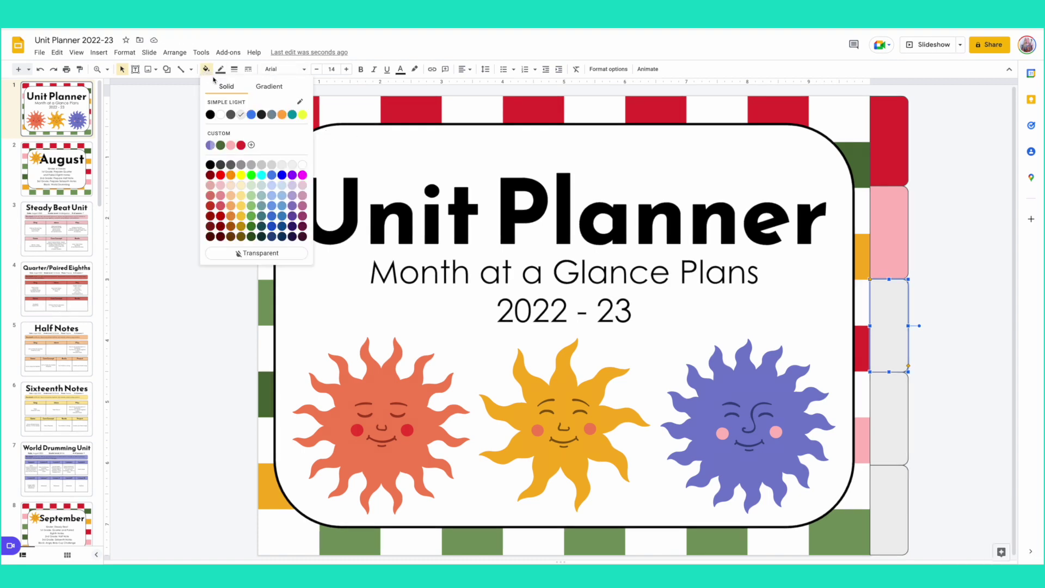
{"action": "left_click", "coordinate": [251, 144]}
{"action": "key", "text": "BackSpace"}
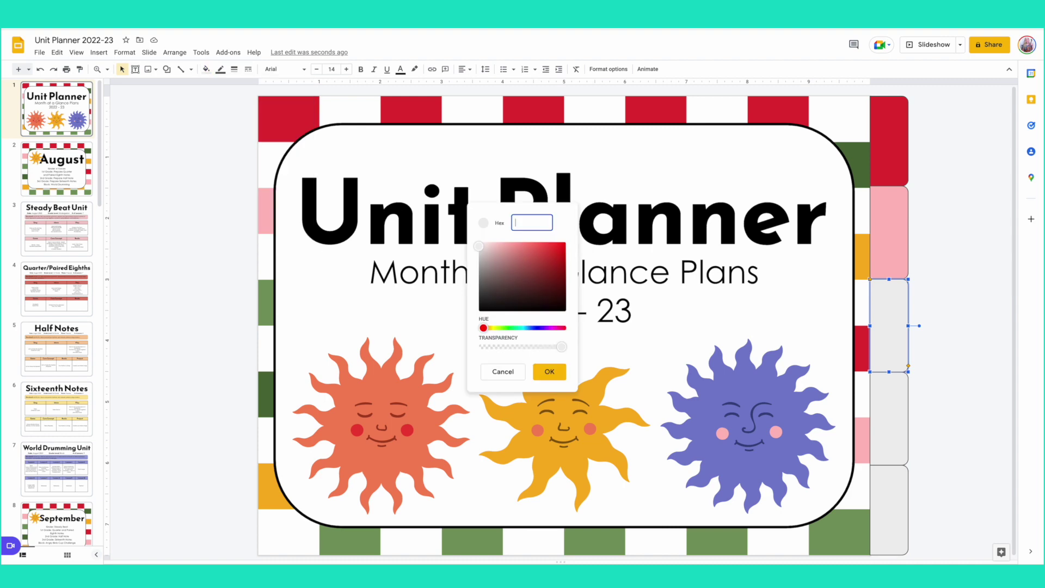
{"action": "type", "text": "F8B222"}
{"action": "key", "text": "Return"}
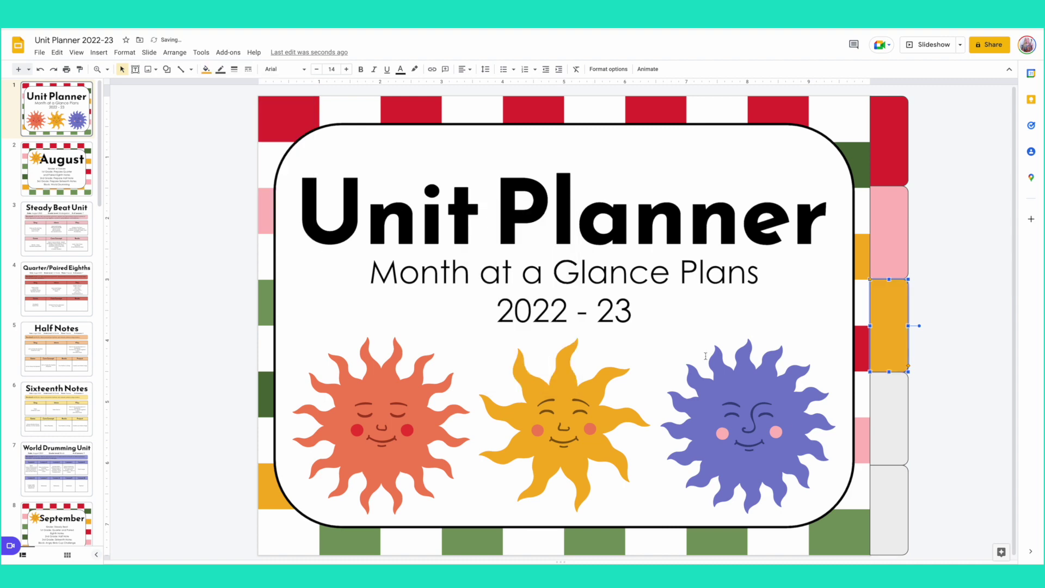
- Fill the fourth tab with the saved dark green and the fifth tab with the saved periwinkle purple
{"action": "left_click", "coordinate": [887, 419]}
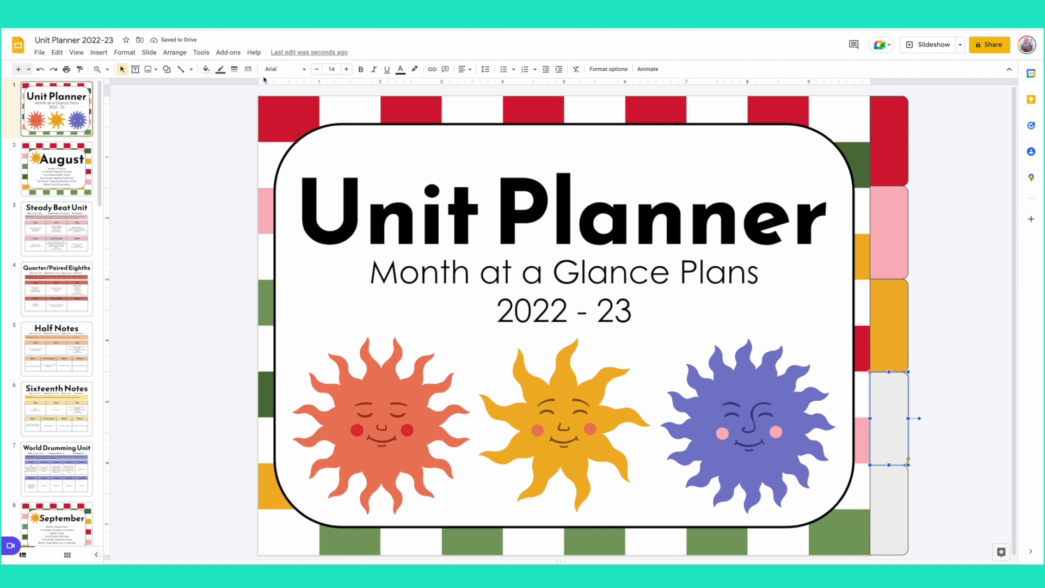
{"action": "left_click", "coordinate": [205, 69]}
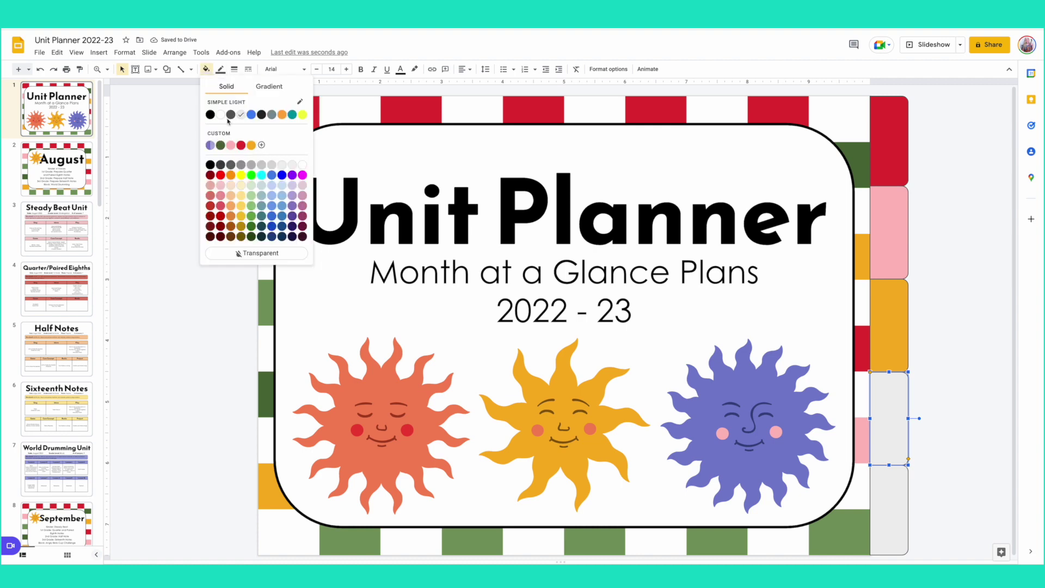
{"action": "left_click", "coordinate": [221, 145]}
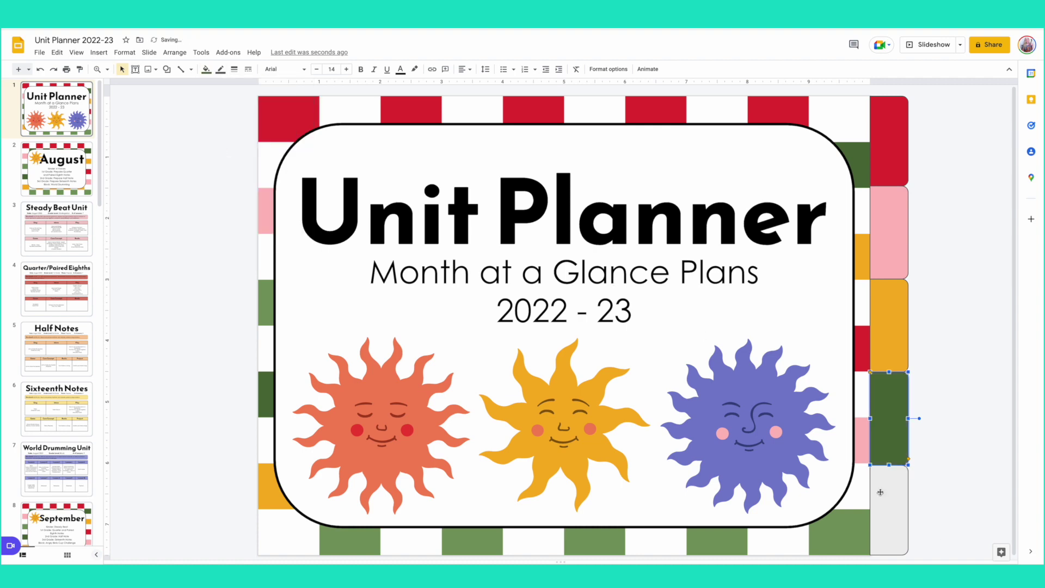
{"action": "left_click", "coordinate": [906, 525]}
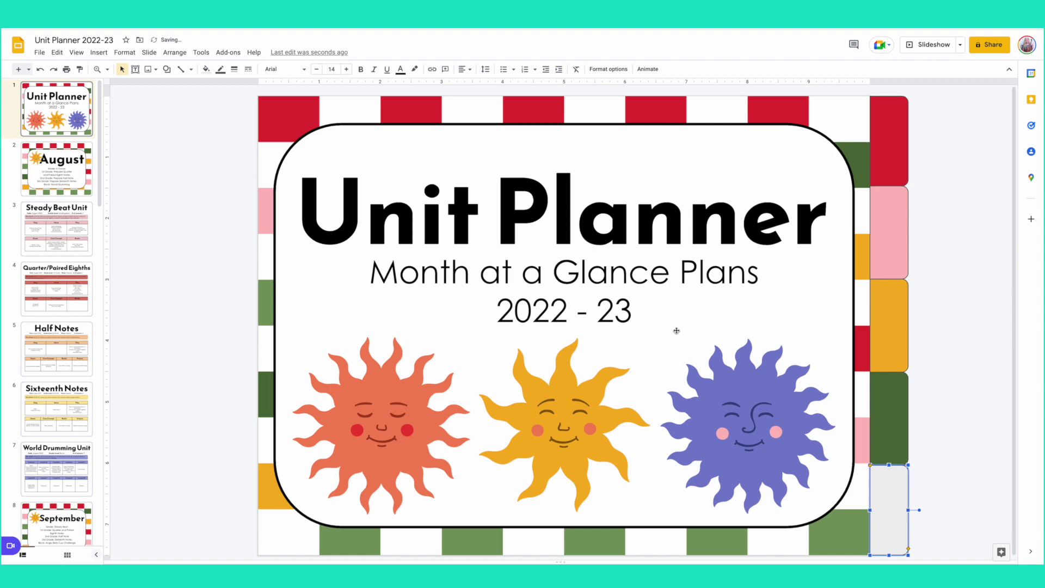
{"action": "left_click", "coordinate": [213, 70]}
{"action": "left_click", "coordinate": [211, 148]}
{"action": "left_click", "coordinate": [213, 256]}
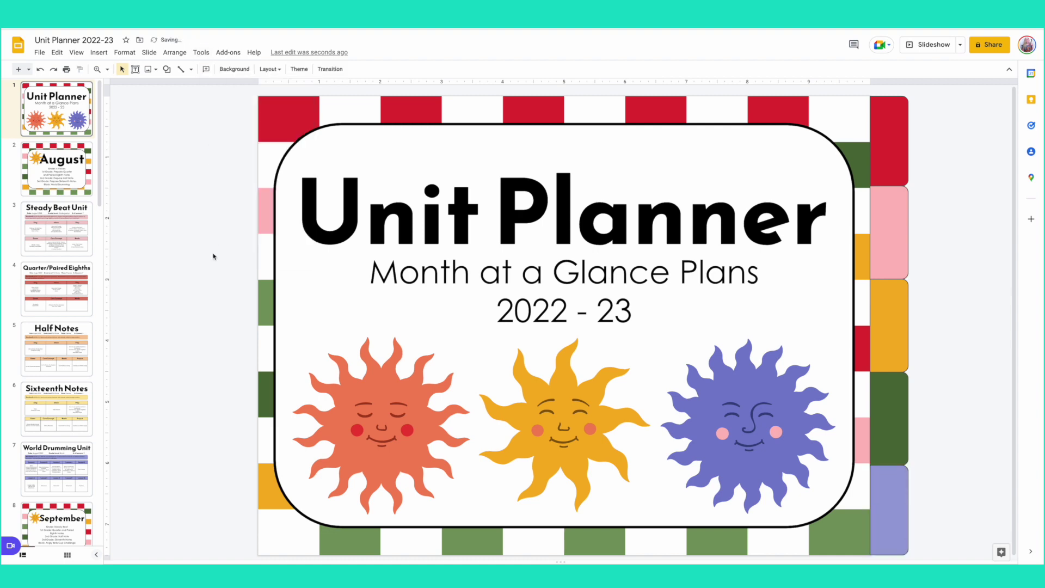
- Apply a black border to all five index tabs along the cover slide's right edge
{"action": "left_click", "coordinate": [881, 168]}
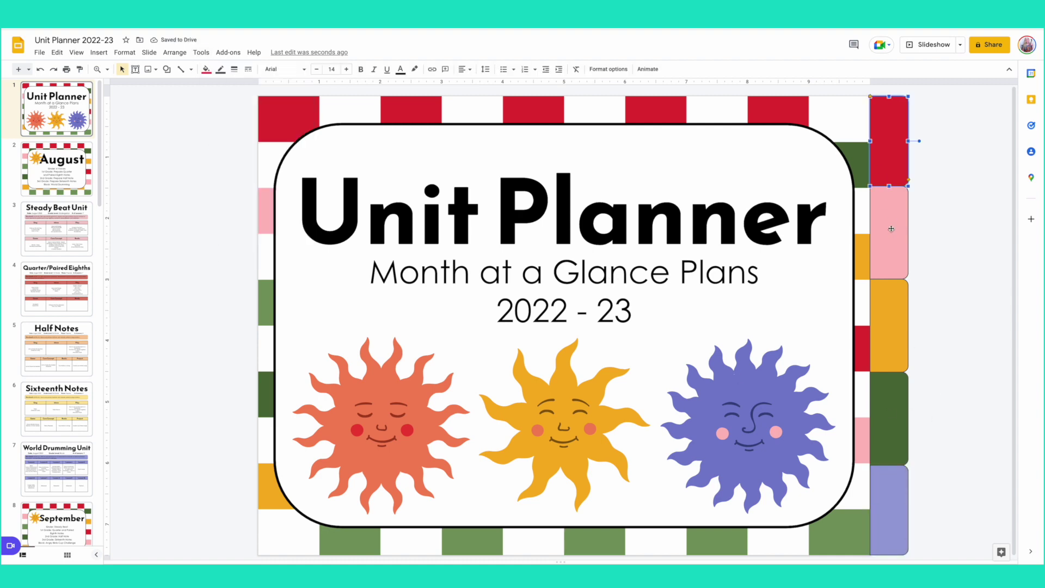
{"action": "left_click", "coordinate": [891, 233], "text": "shift"}
{"action": "left_click", "coordinate": [890, 327], "text": "shift"}
{"action": "left_click", "coordinate": [883, 422], "text": "shift"}
{"action": "left_click", "coordinate": [891, 492], "text": "shift"}
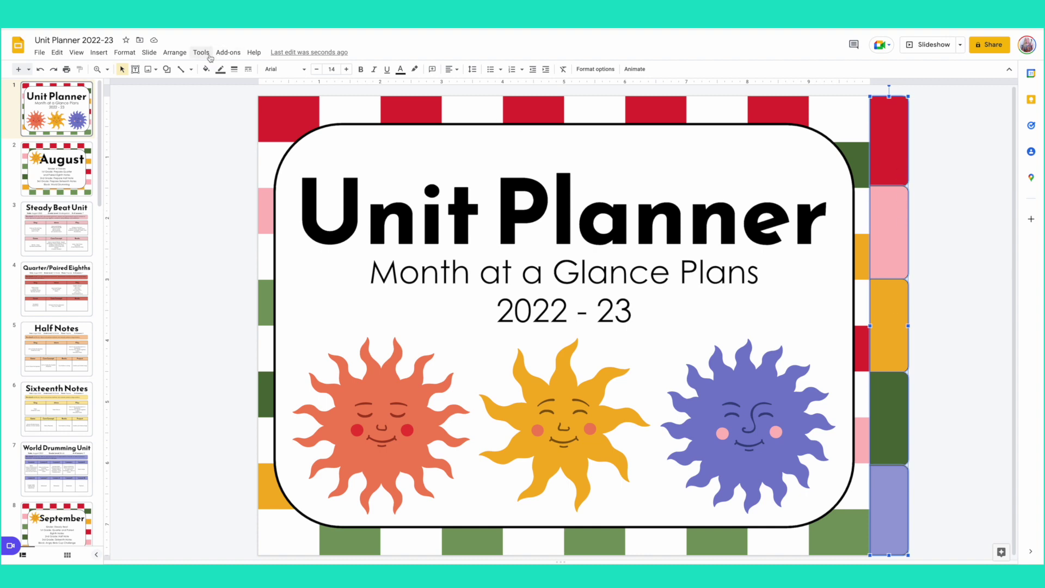
{"action": "left_click", "coordinate": [223, 76]}
{"action": "left_click", "coordinate": [226, 104]}
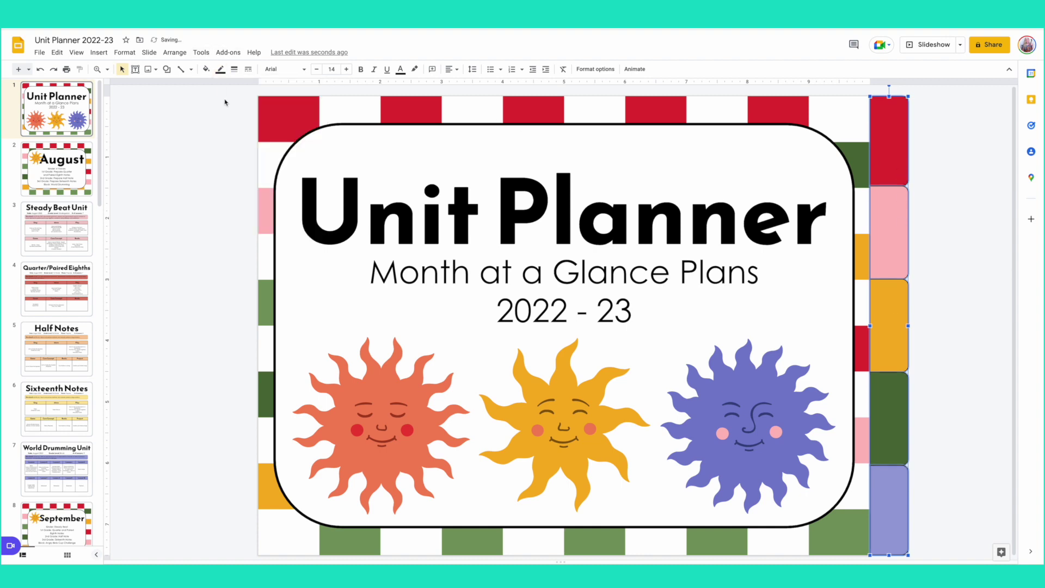
- Try a 3 px border weight on the five tabs, and settle on 2 px
{"action": "left_click", "coordinate": [243, 70]}
{"action": "left_click", "coordinate": [234, 69]}
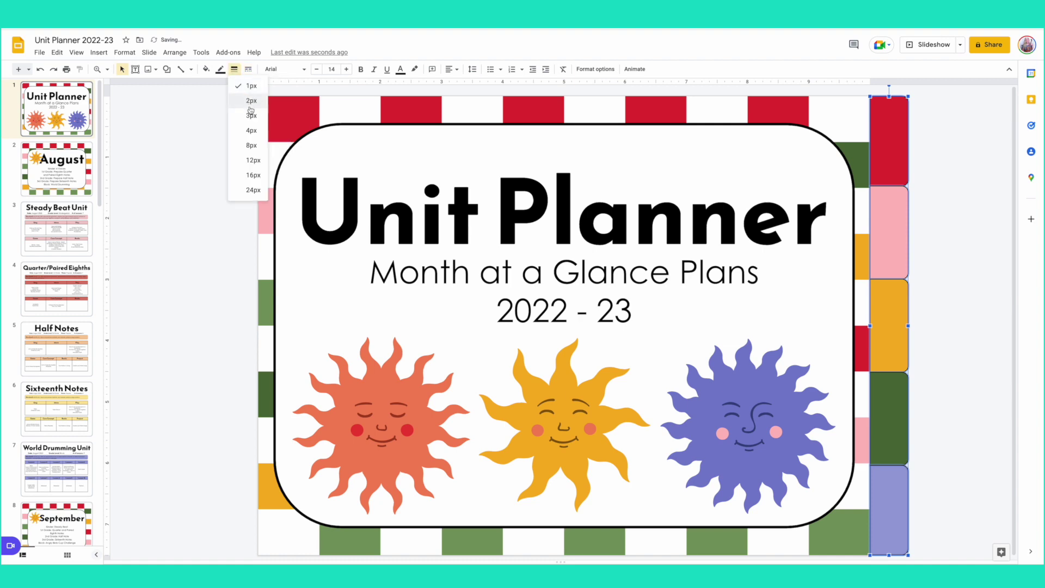
{"action": "left_click", "coordinate": [251, 116]}
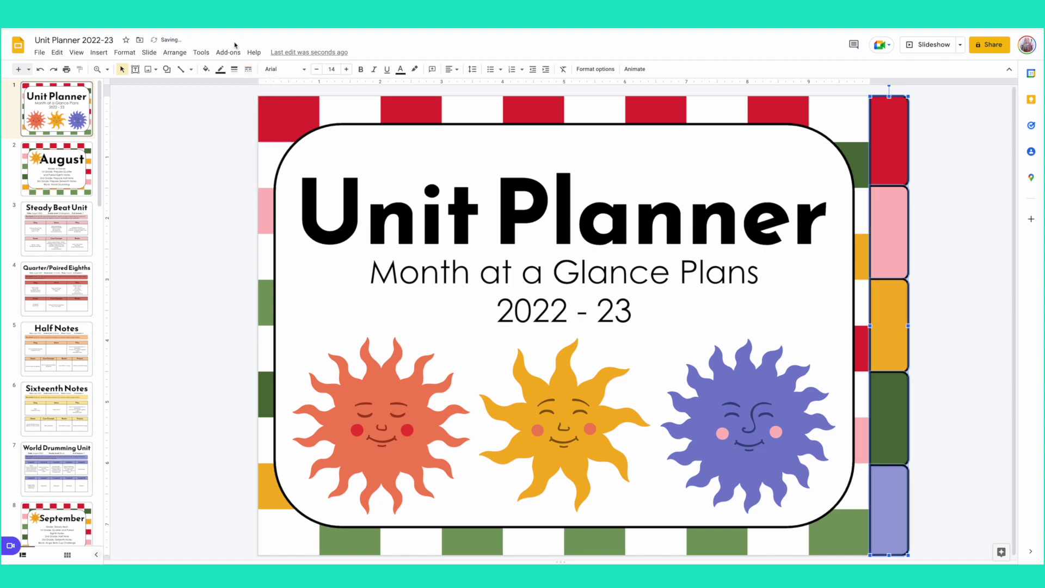
{"action": "left_click", "coordinate": [234, 69]}
{"action": "left_click", "coordinate": [245, 104]}
{"action": "left_click", "coordinate": [243, 184]}
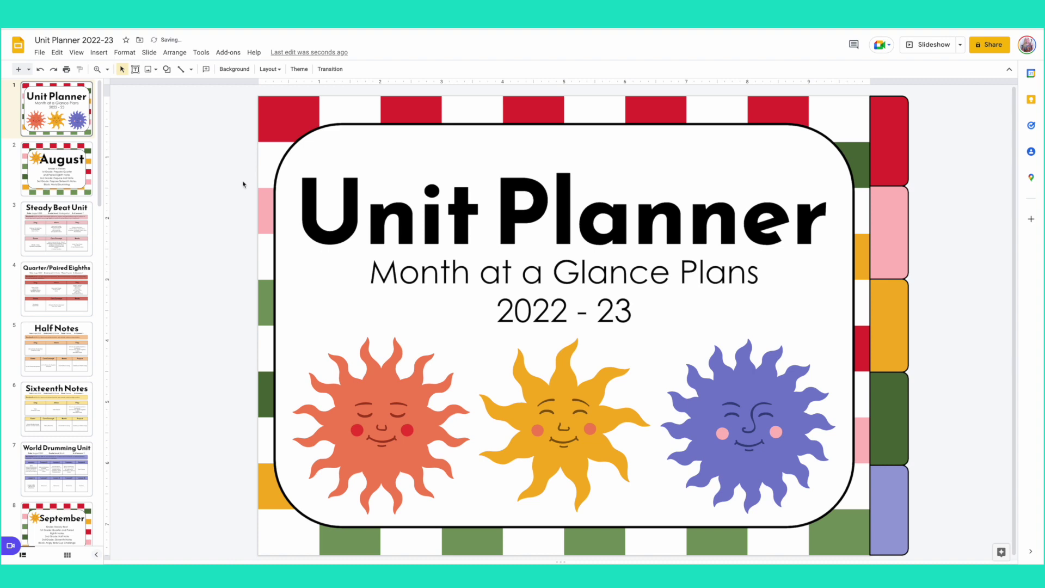
- Set the text of all five tabs to Reem Kufi Bold at size 14
{"action": "left_click", "coordinate": [890, 137]}
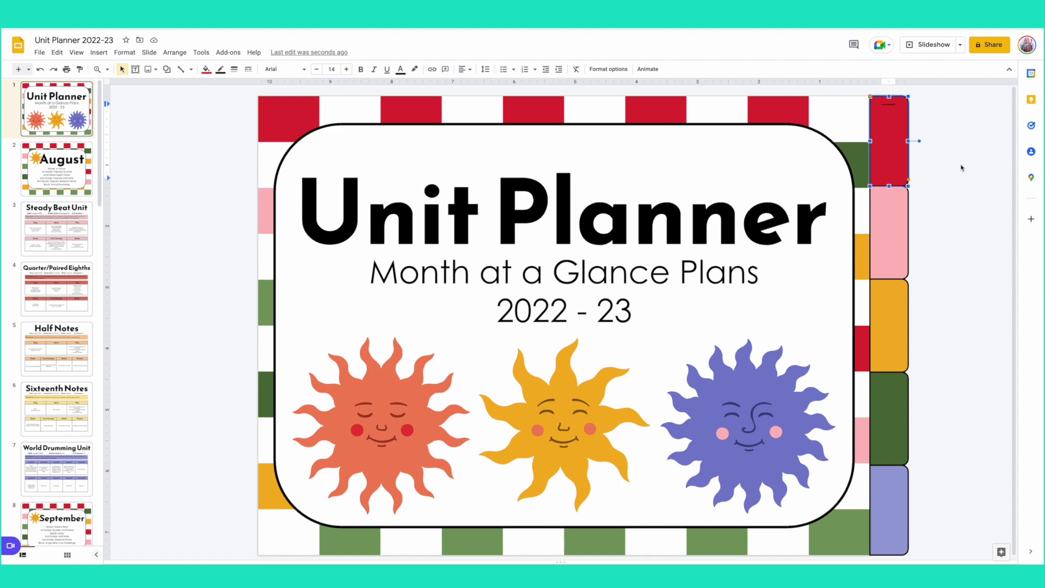
{"action": "left_click", "coordinate": [889, 260]}
{"action": "left_click", "coordinate": [897, 306], "text": "shift"}
{"action": "left_click", "coordinate": [896, 393], "text": "shift"}
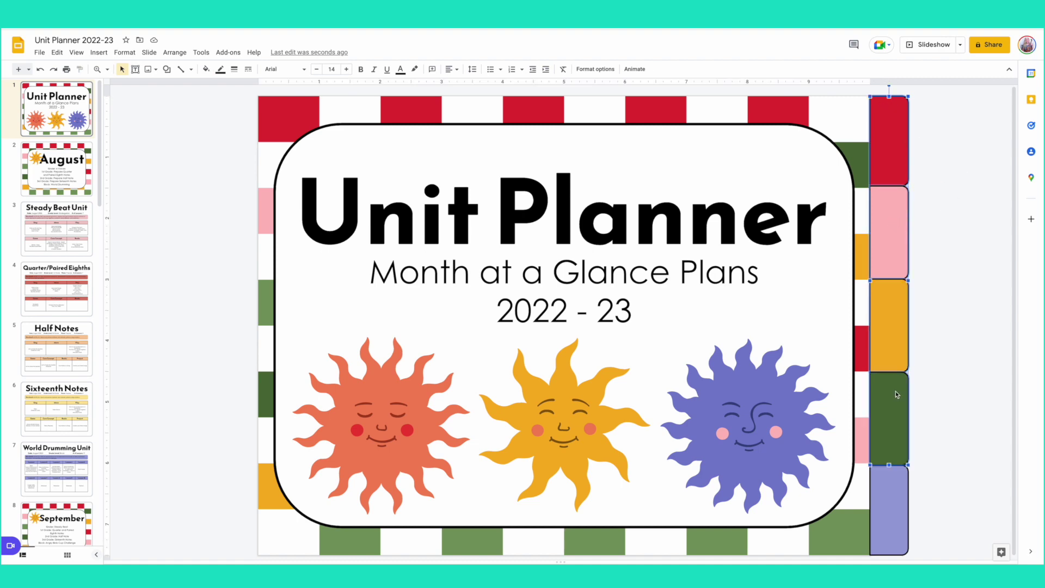
{"action": "left_click", "coordinate": [900, 498], "text": "shift"}
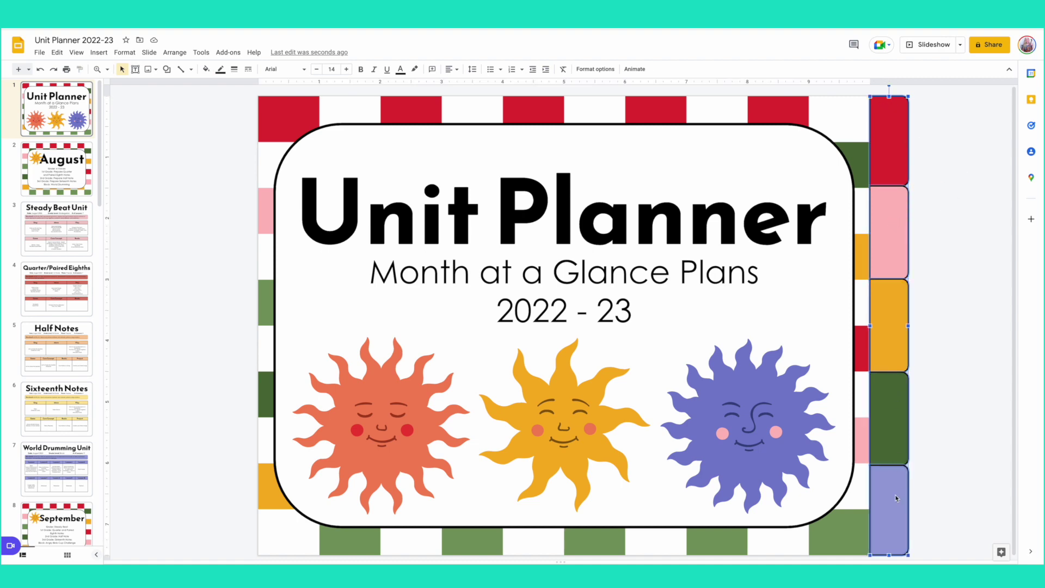
{"action": "left_click", "coordinate": [294, 69]}
{"action": "mouse_move", "coordinate": [317, 180]}
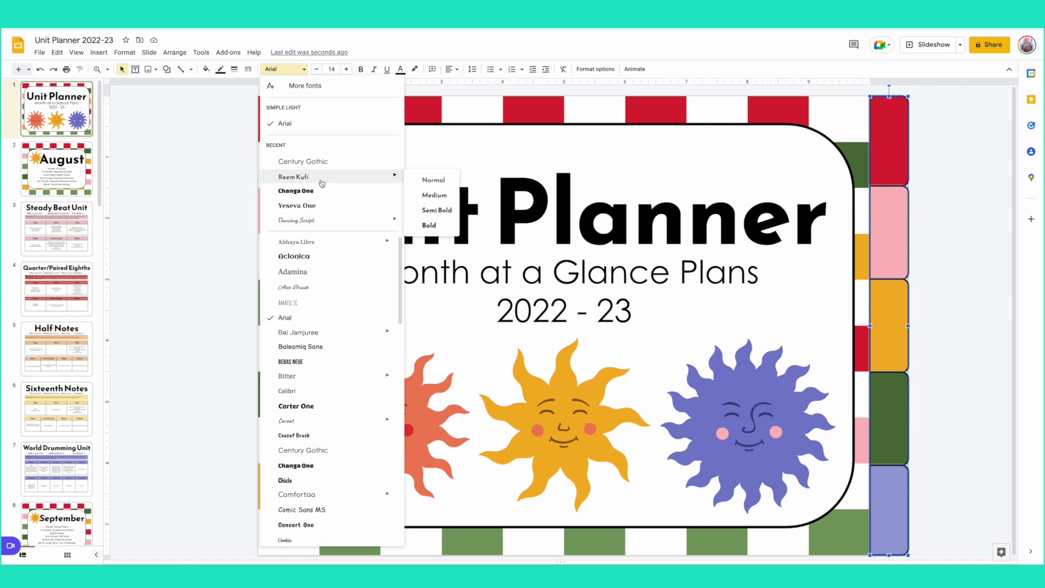
{"action": "left_click", "coordinate": [430, 224]}
{"action": "left_click", "coordinate": [328, 69]}
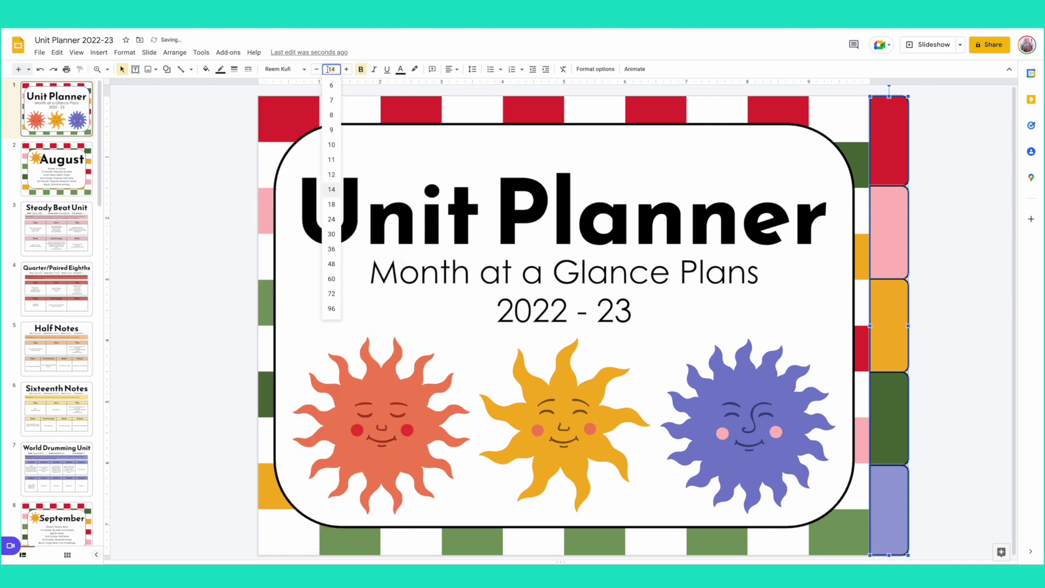
{"action": "left_click", "coordinate": [331, 189]}
- Centre the text alignment in all five tabs
{"action": "left_click", "coordinate": [455, 71]}
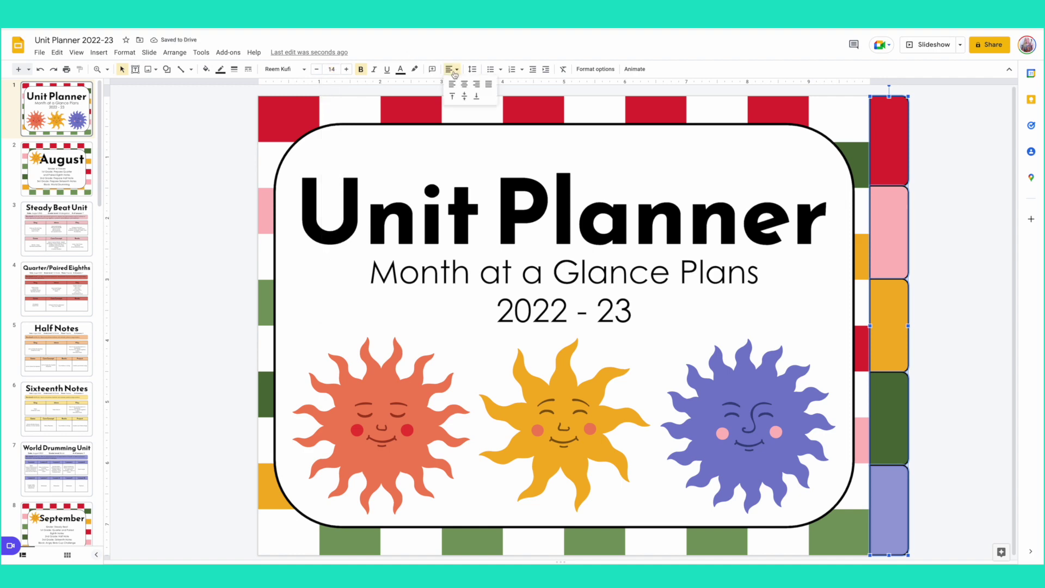
{"action": "left_click", "coordinate": [465, 85]}
{"action": "left_click", "coordinate": [452, 71]}
{"action": "left_click", "coordinate": [465, 84]}
{"action": "left_click", "coordinate": [451, 71]}
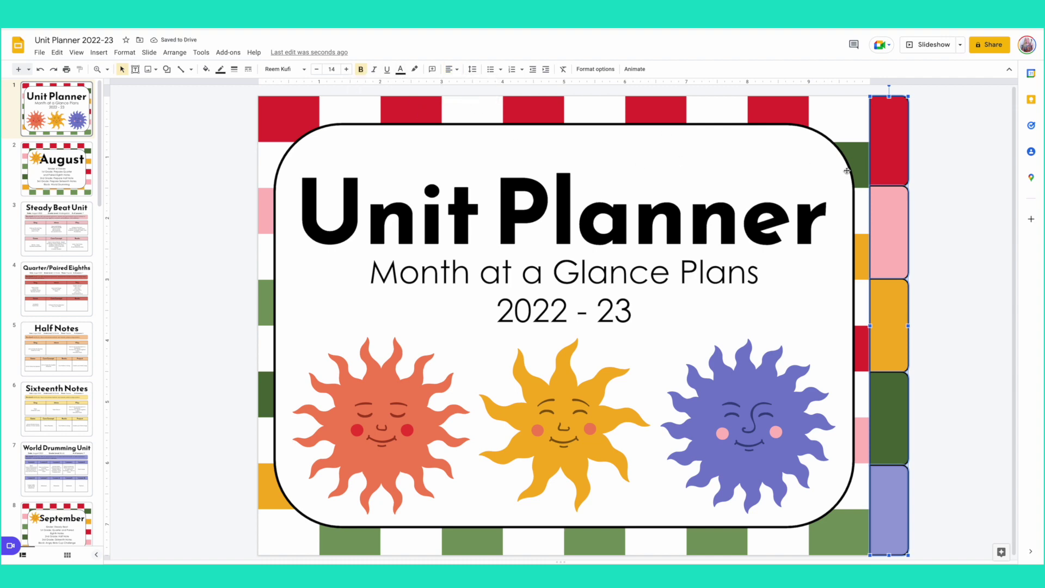
- Swap the fill colours of the first two tabs, making the first pink and the second red
{"action": "left_click", "coordinate": [887, 149]}
{"action": "left_click", "coordinate": [895, 152]}
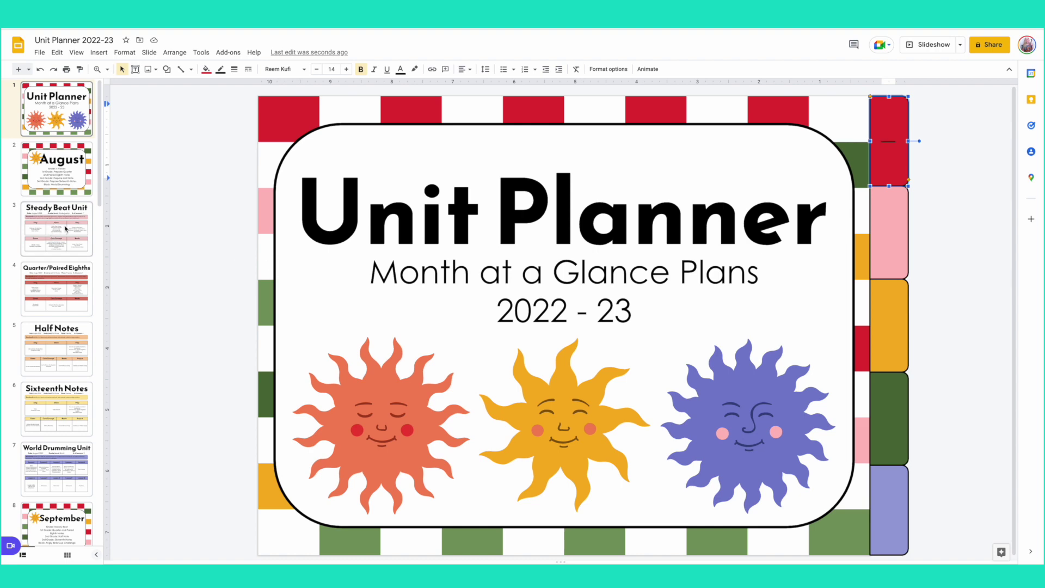
{"action": "left_click", "coordinate": [898, 232]}
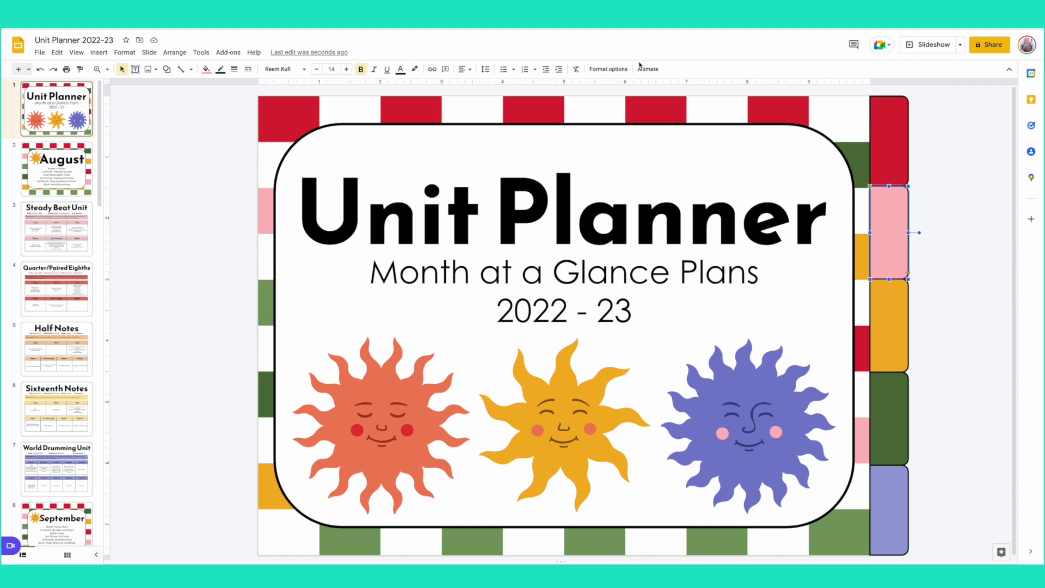
{"action": "left_click", "coordinate": [206, 69]}
{"action": "left_click", "coordinate": [241, 145]}
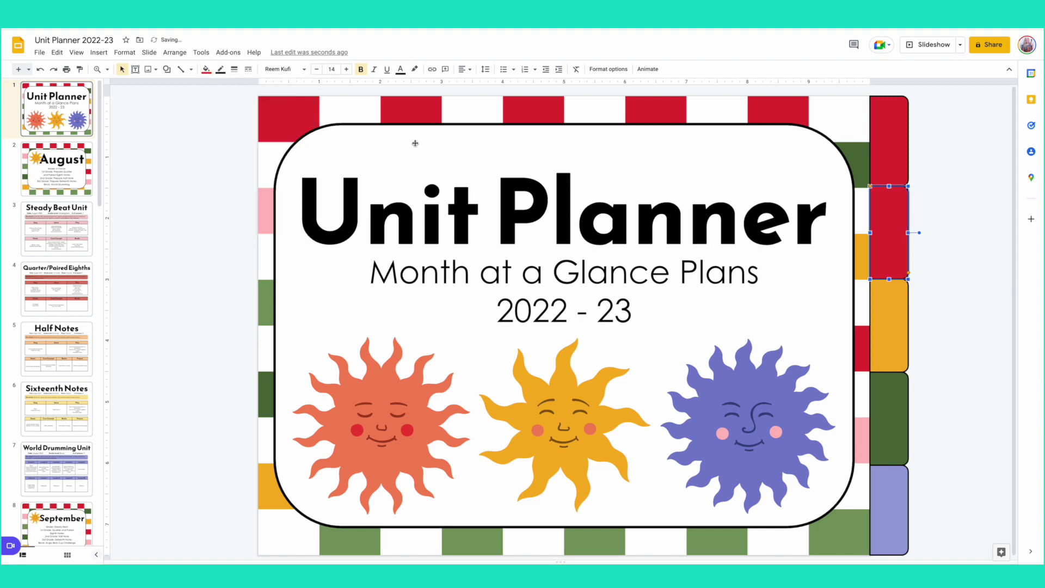
- Label the first three tabs "Kinder", "1st Grade" and "2nd Grade"
{"action": "left_click", "coordinate": [888, 141]}
{"action": "type", "text": "Kinder"}
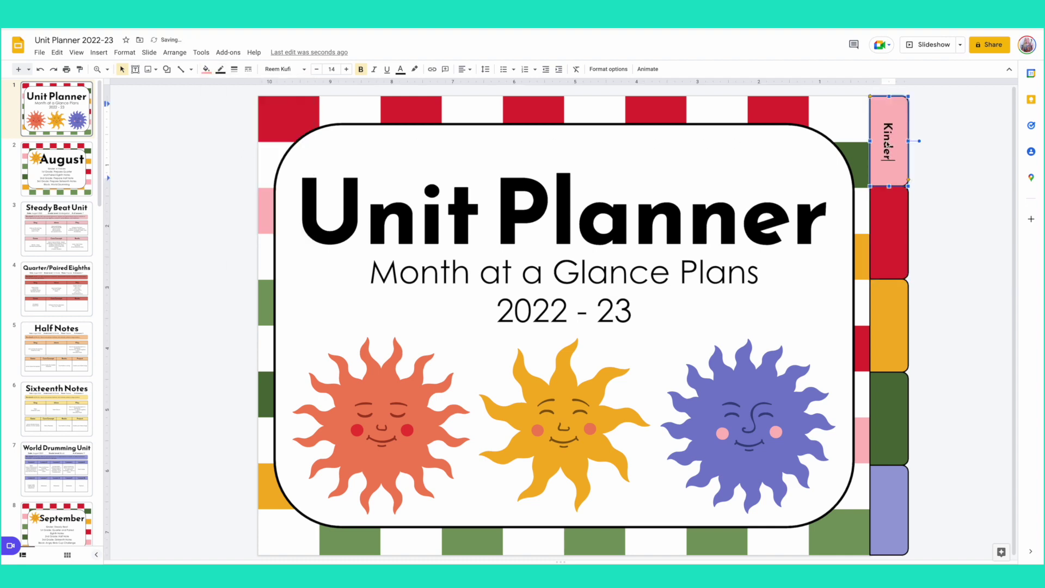
{"action": "left_click", "coordinate": [897, 219]}
{"action": "type", "text": "1st Grade"}
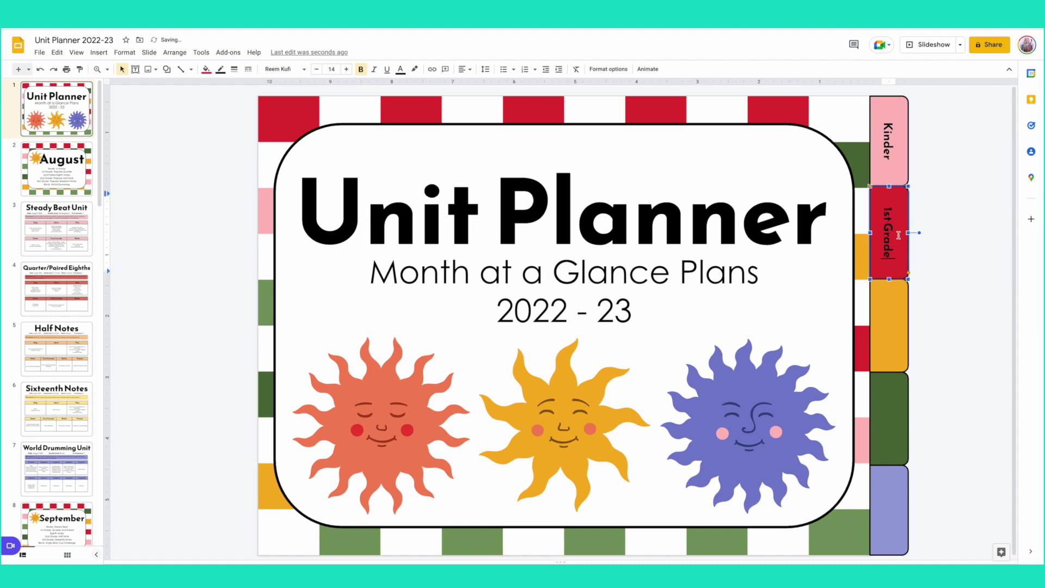
{"action": "left_click", "coordinate": [894, 316]}
{"action": "type", "text": "2nd Grade"}
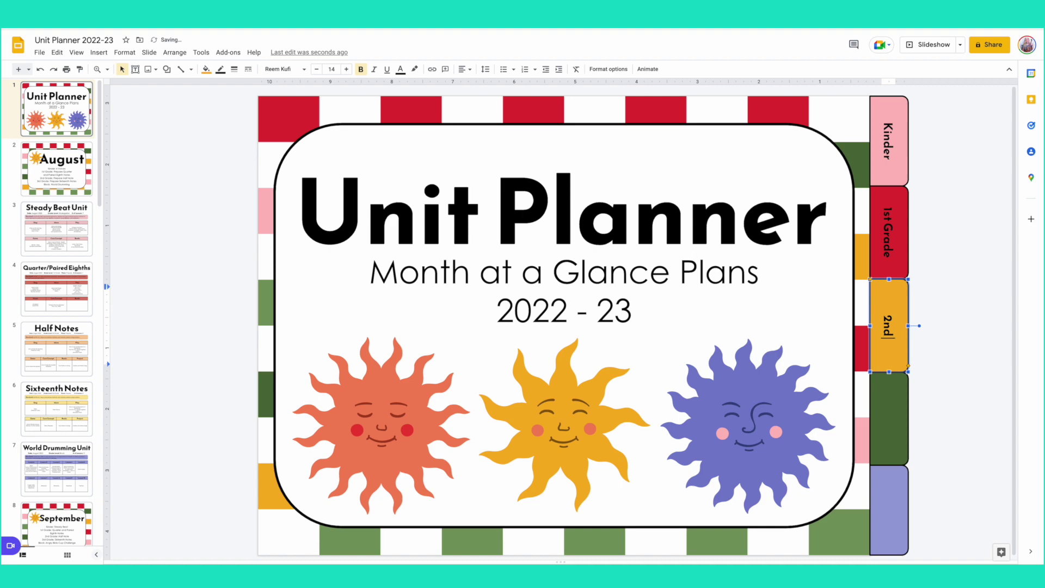
- Label the green tab "3rd Grade" and the purple tab "Block"
{"action": "left_click", "coordinate": [891, 430]}
{"action": "type", "text": "3rd Grade"}
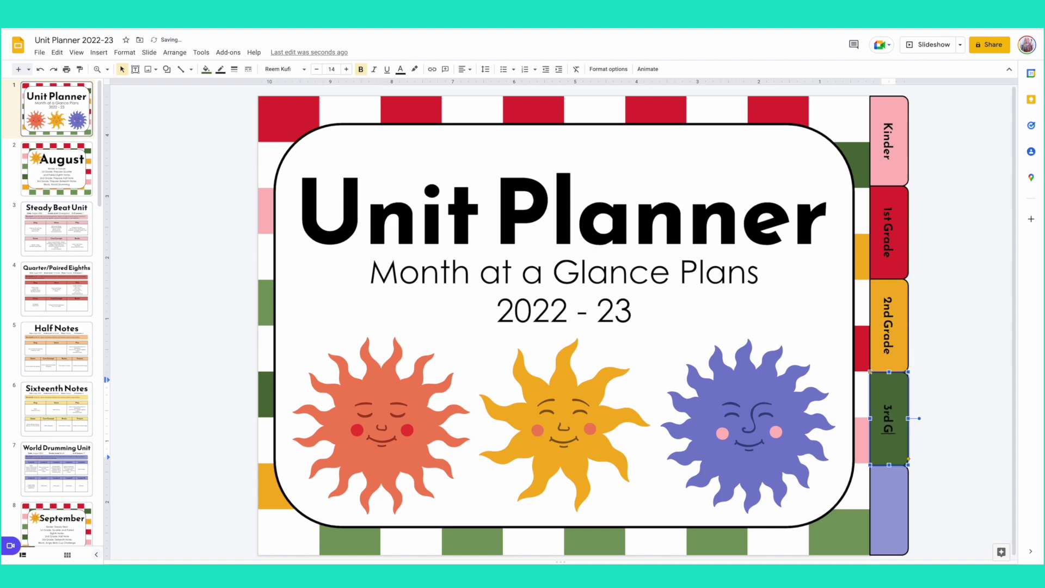
{"action": "left_click", "coordinate": [897, 530]}
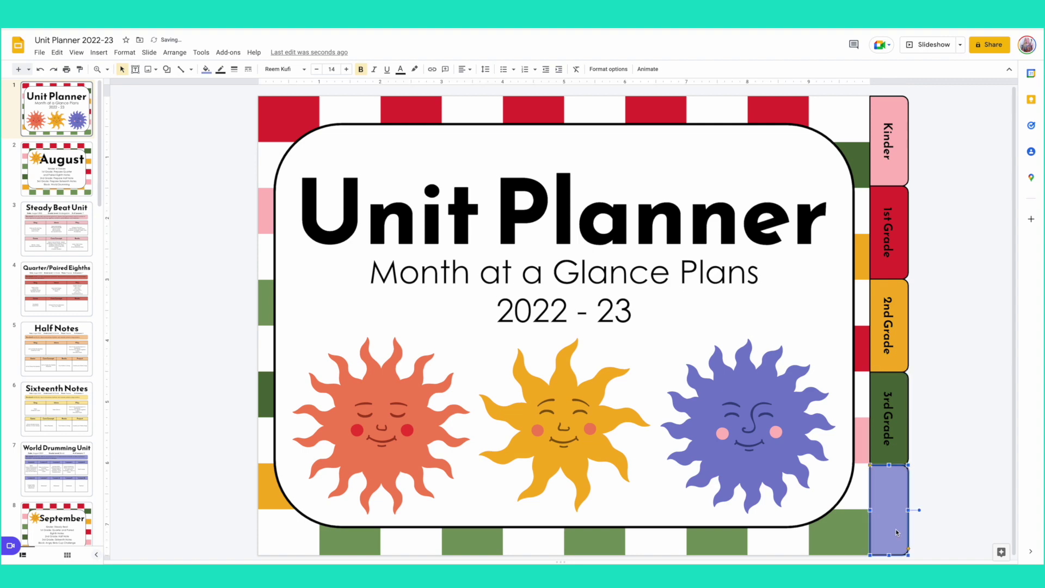
{"action": "left_click", "coordinate": [897, 532]}
{"action": "type", "text": "Block"}
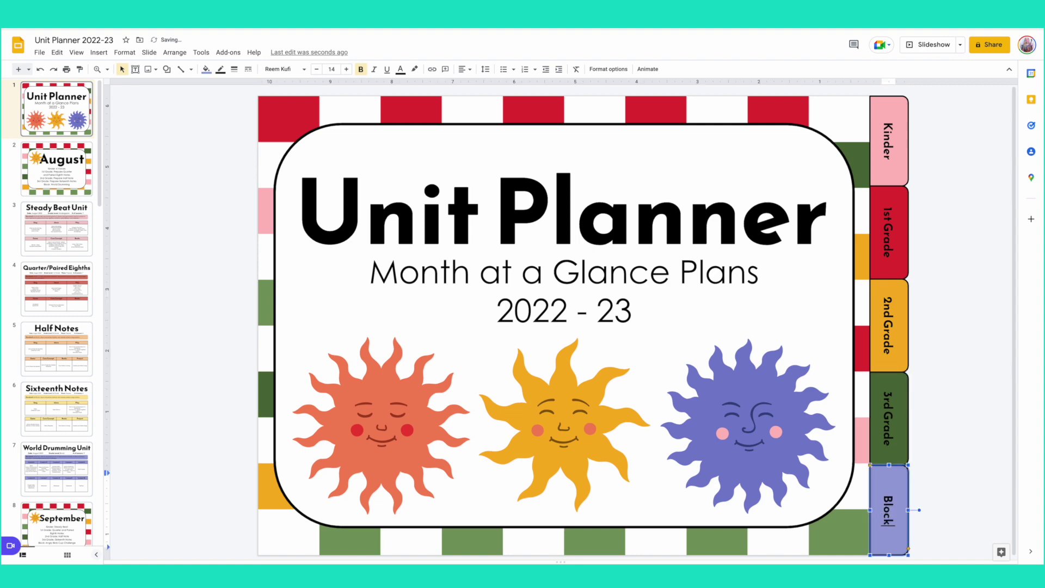
{"action": "left_click", "coordinate": [976, 481]}
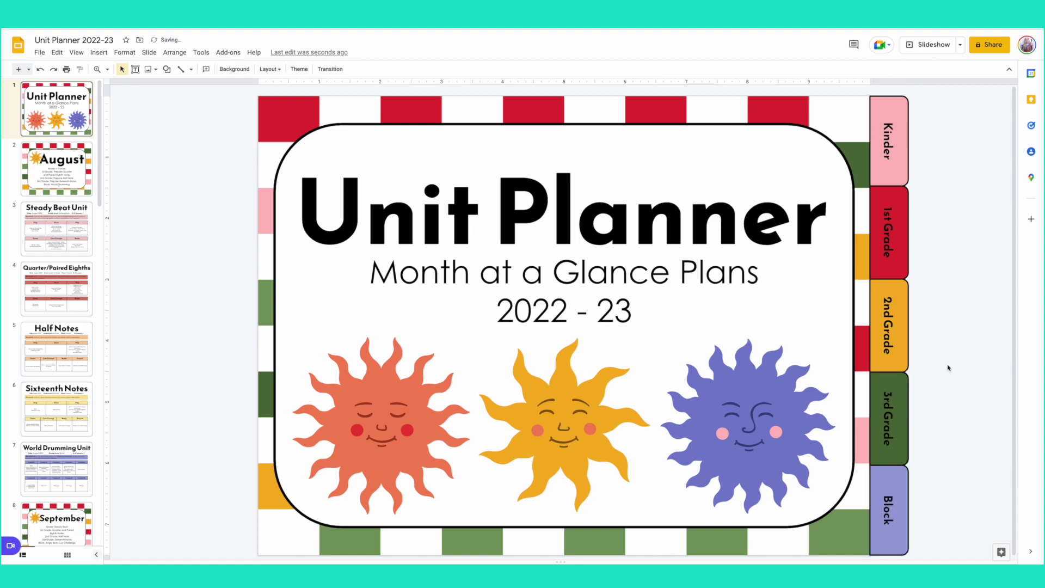